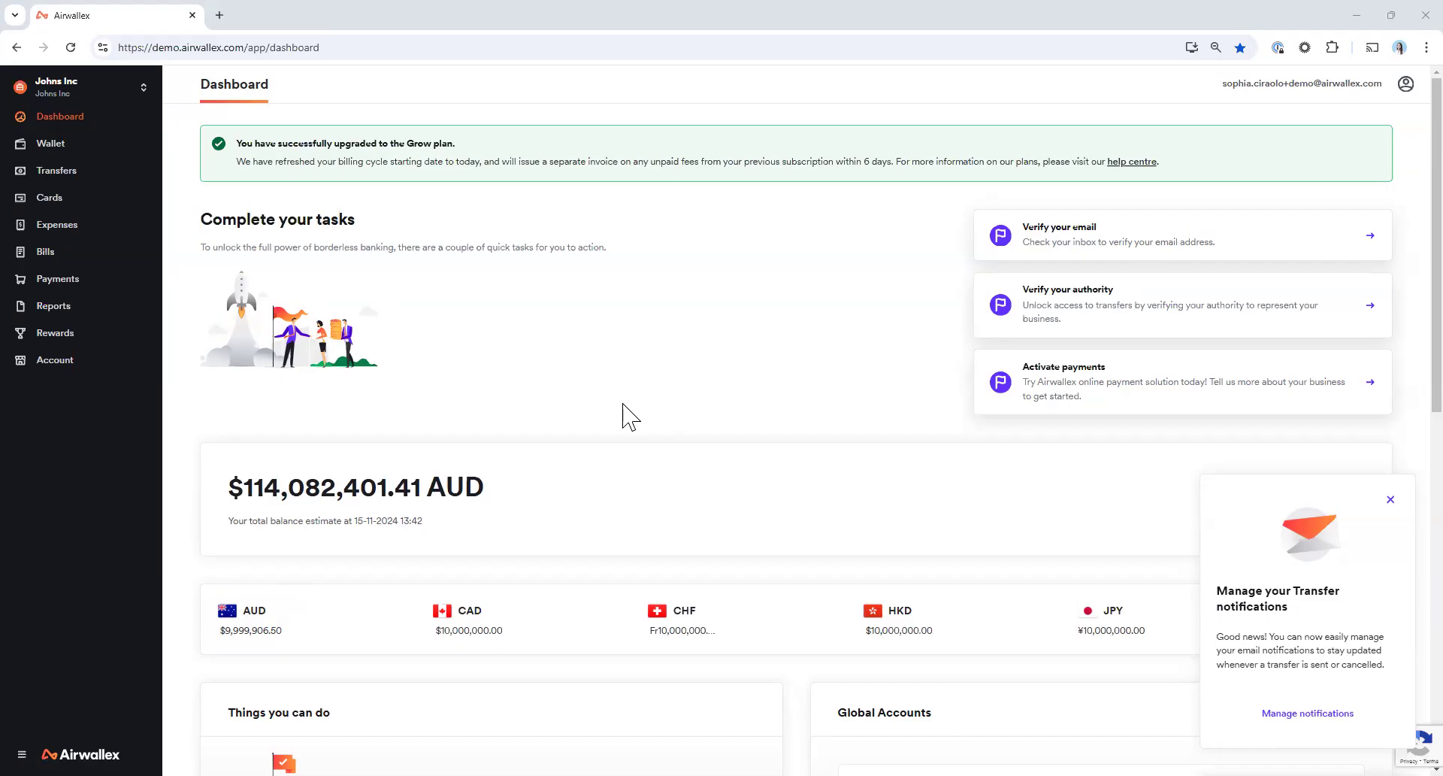
Open the management page of Xero's Expenses and Bills connection and review its accounting data selections and contacts setting
left_click(78, 364)
left_click(81, 412)
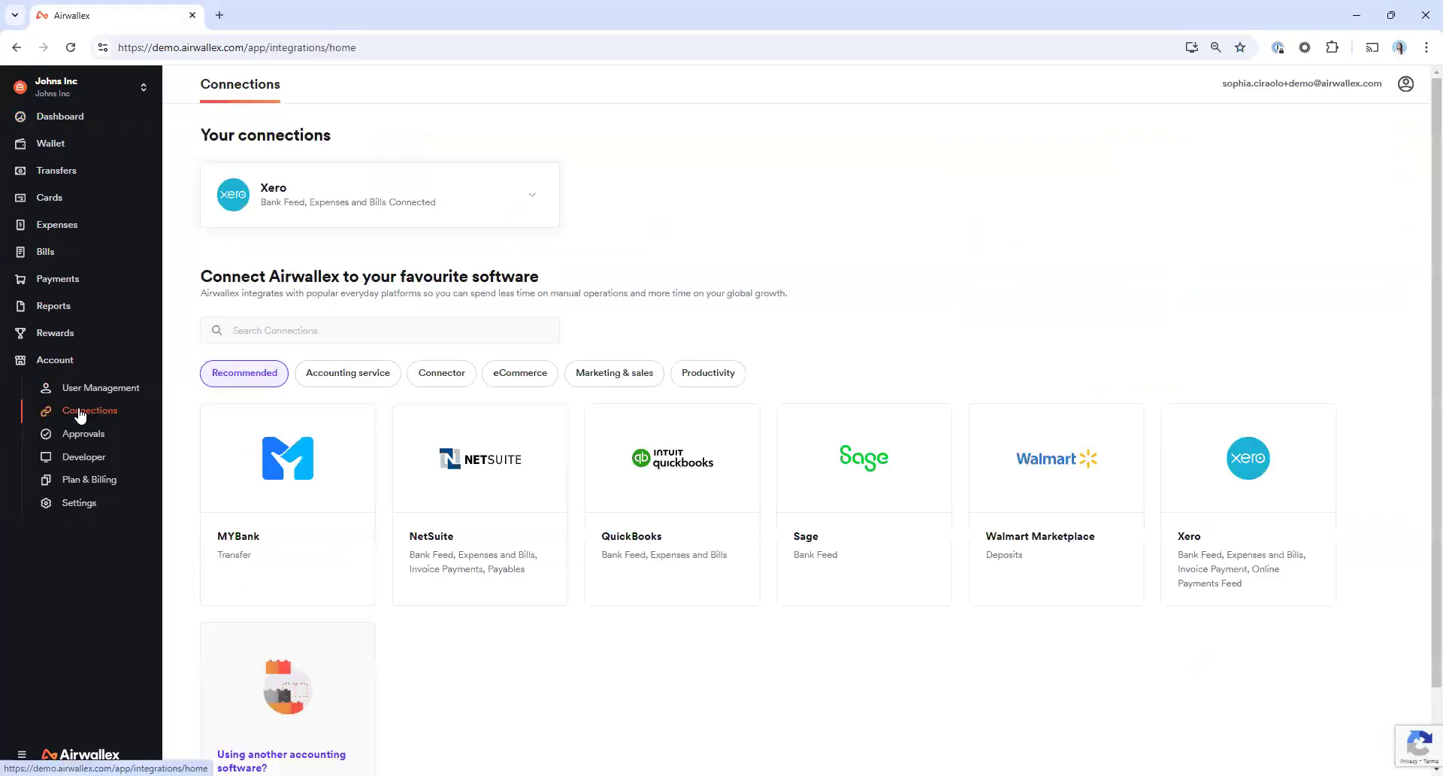
left_click(533, 195)
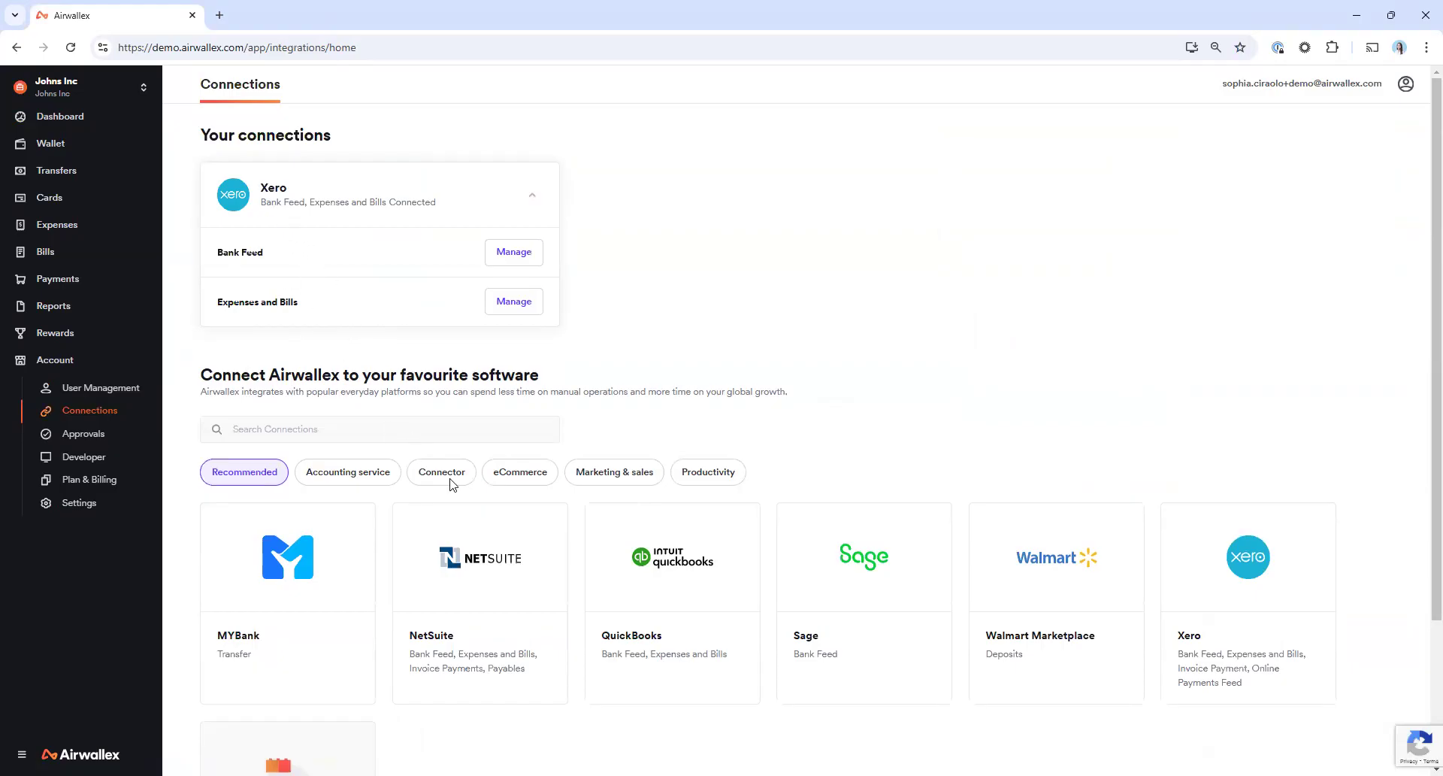
left_click(514, 302)
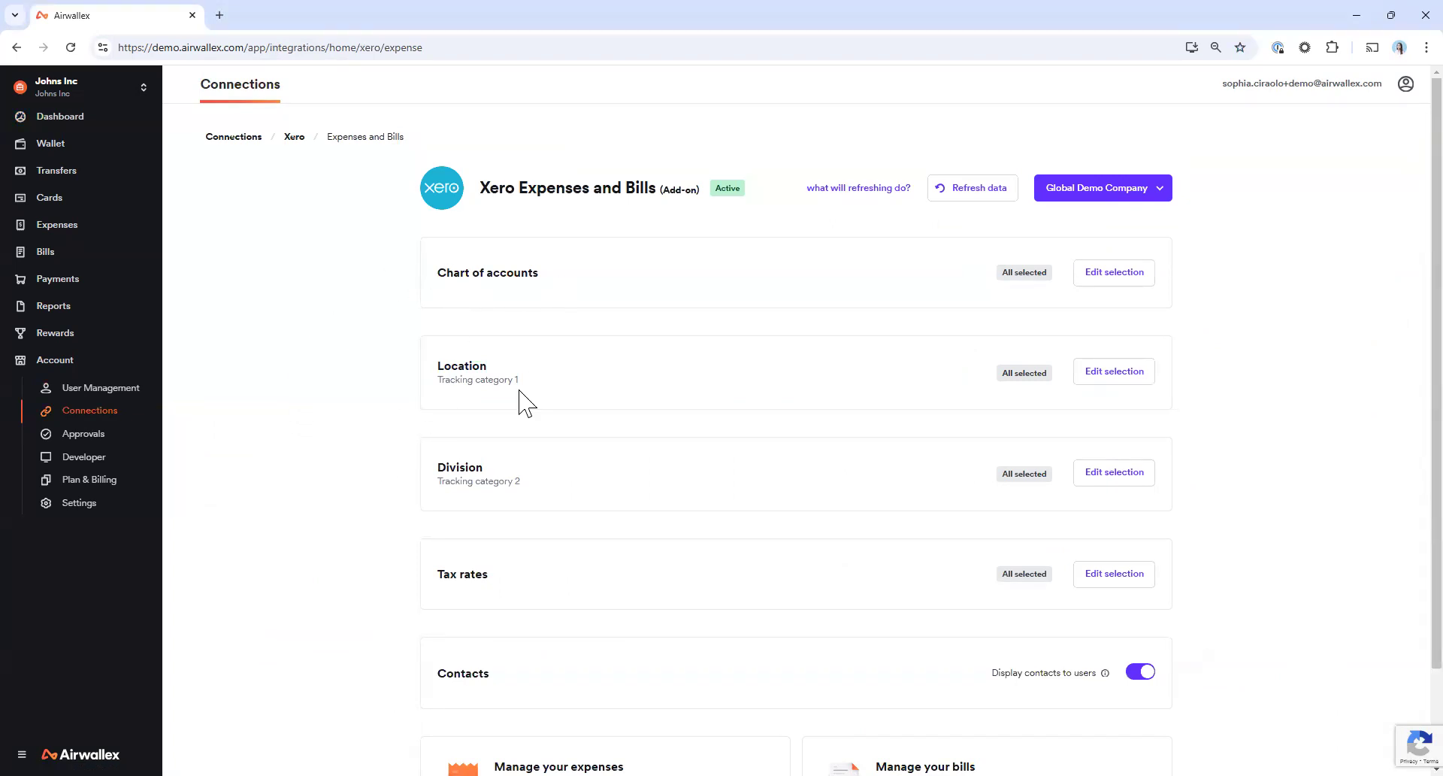
scroll(435, 537, "down", 1)
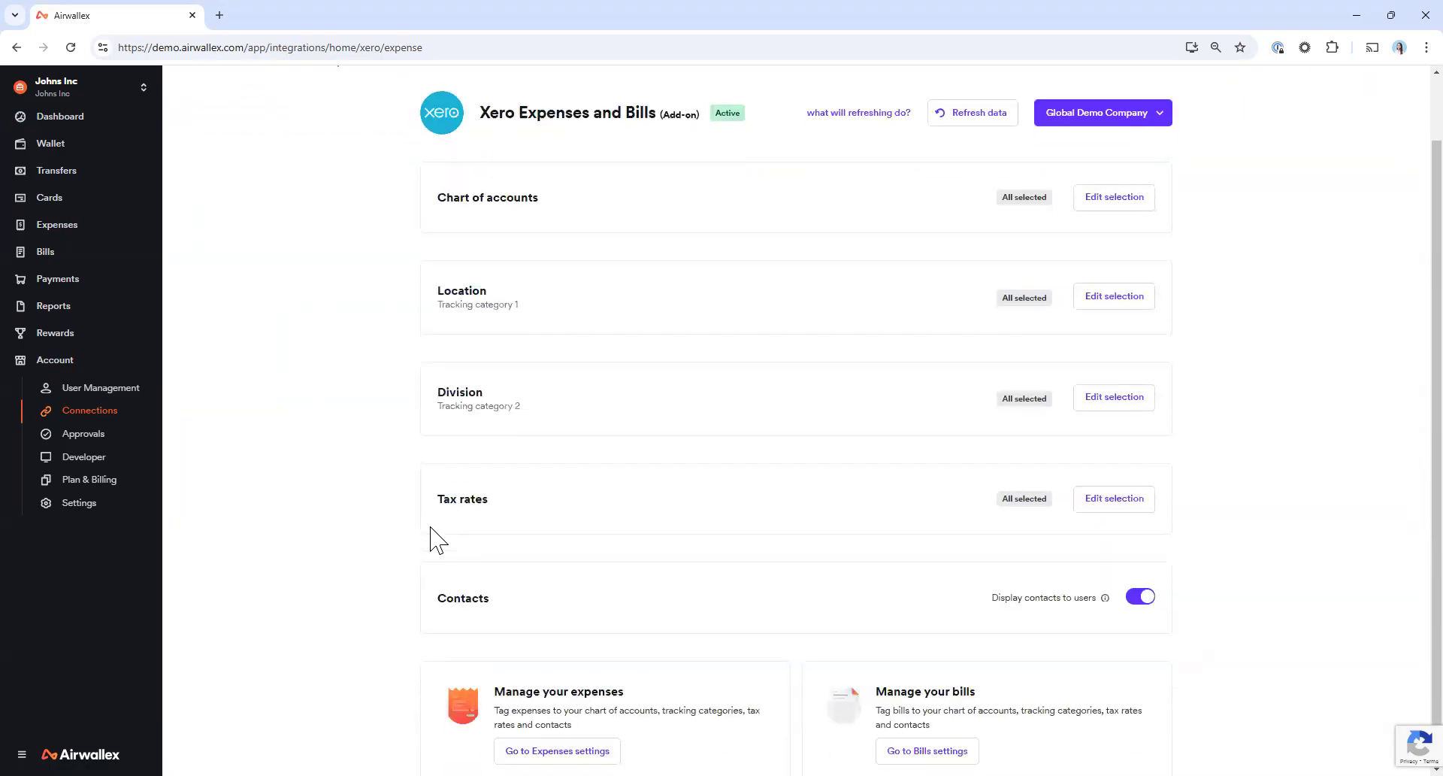
mouse_move(1105, 599)
Open the bill settings and review which bill fields are displayed and required for the Xero sync
left_click(75, 253)
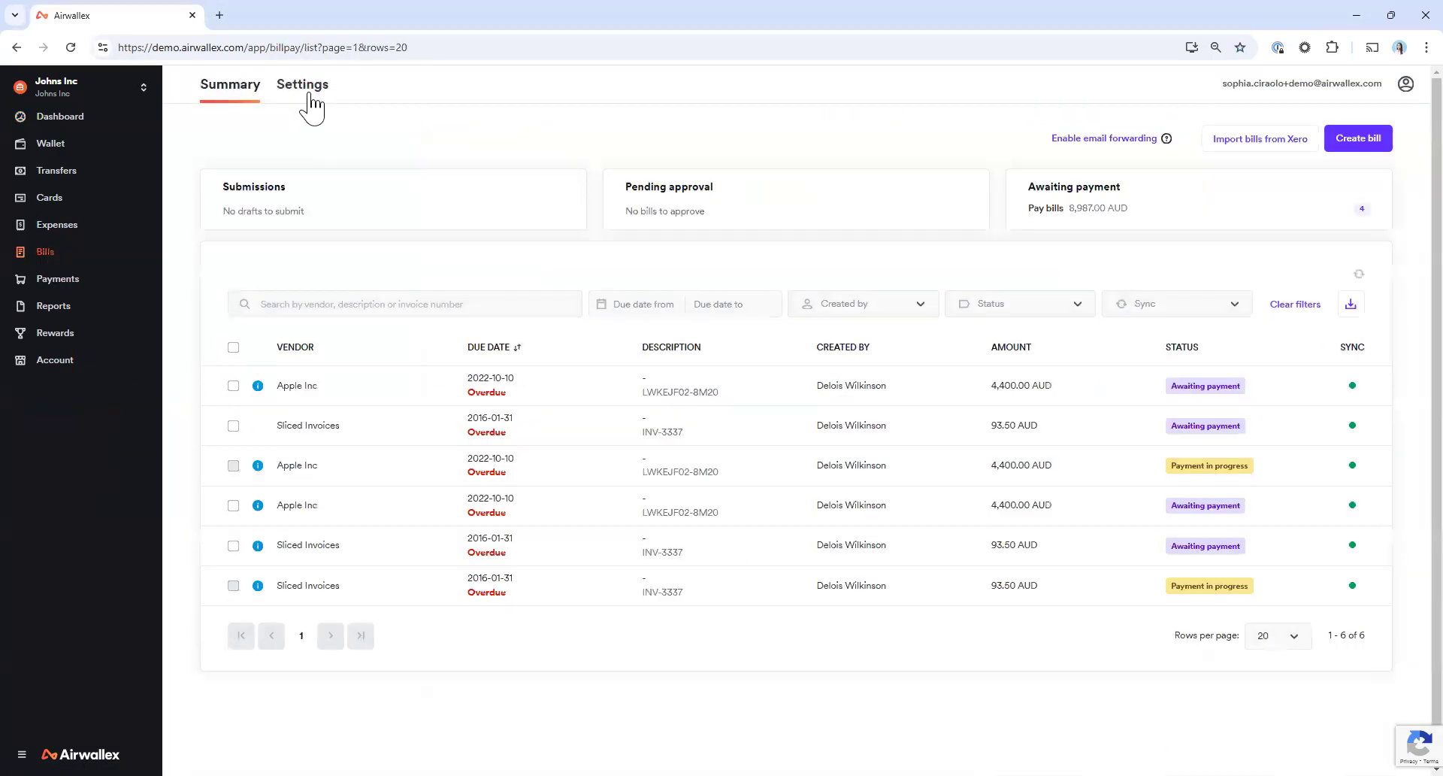
left_click(308, 94)
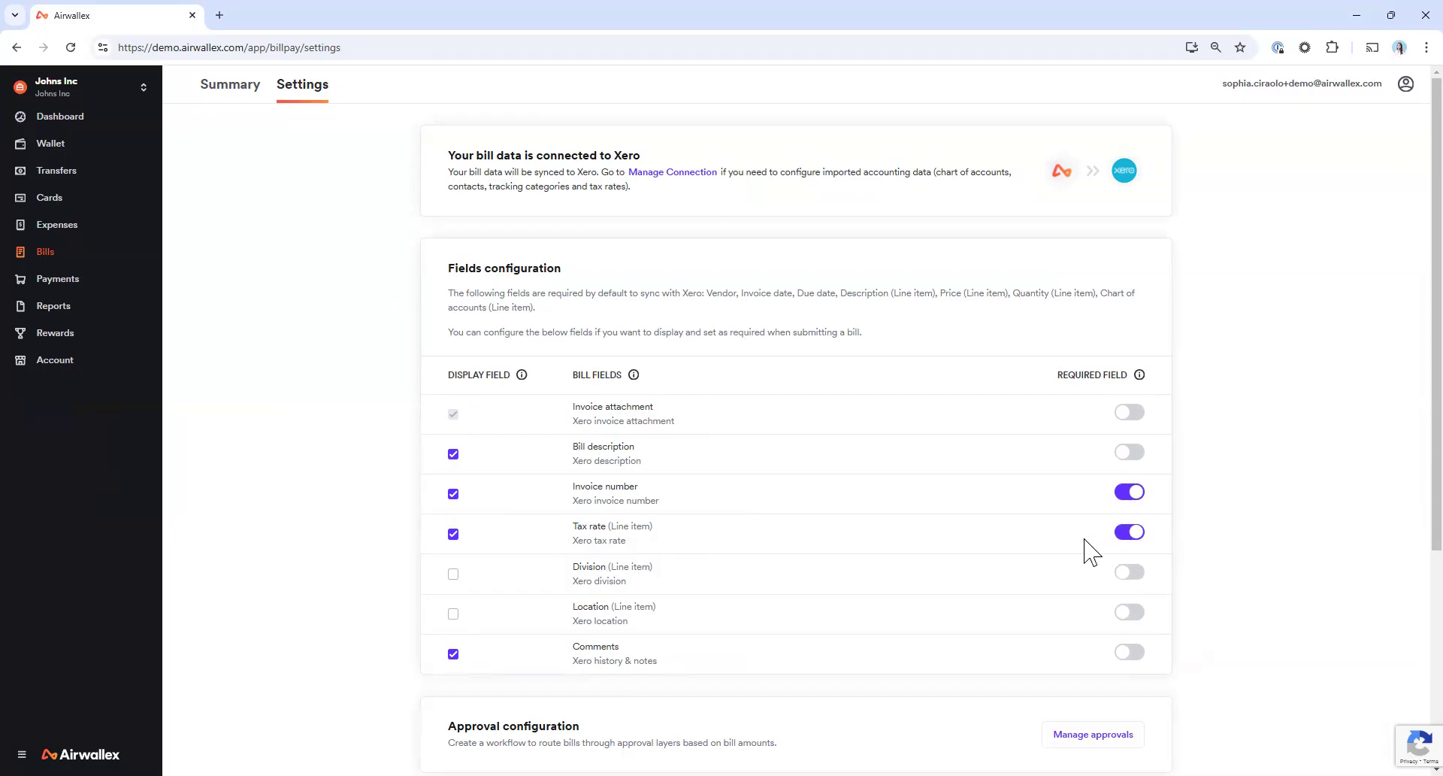
scroll(349, 526, "down", 1)
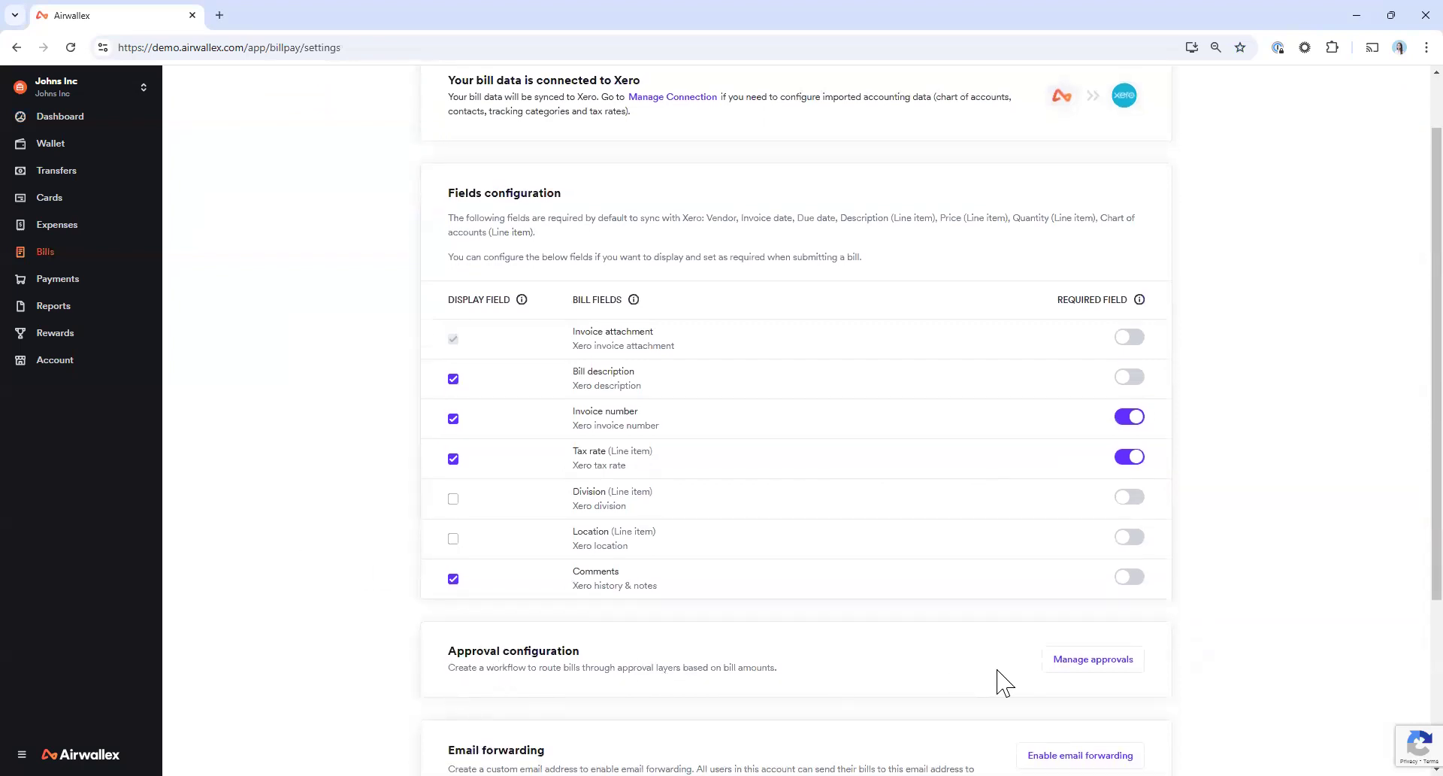
Start a new bill approval workflow that requires approval from the user's manager for bills less than 100 AUD
left_click(1119, 664)
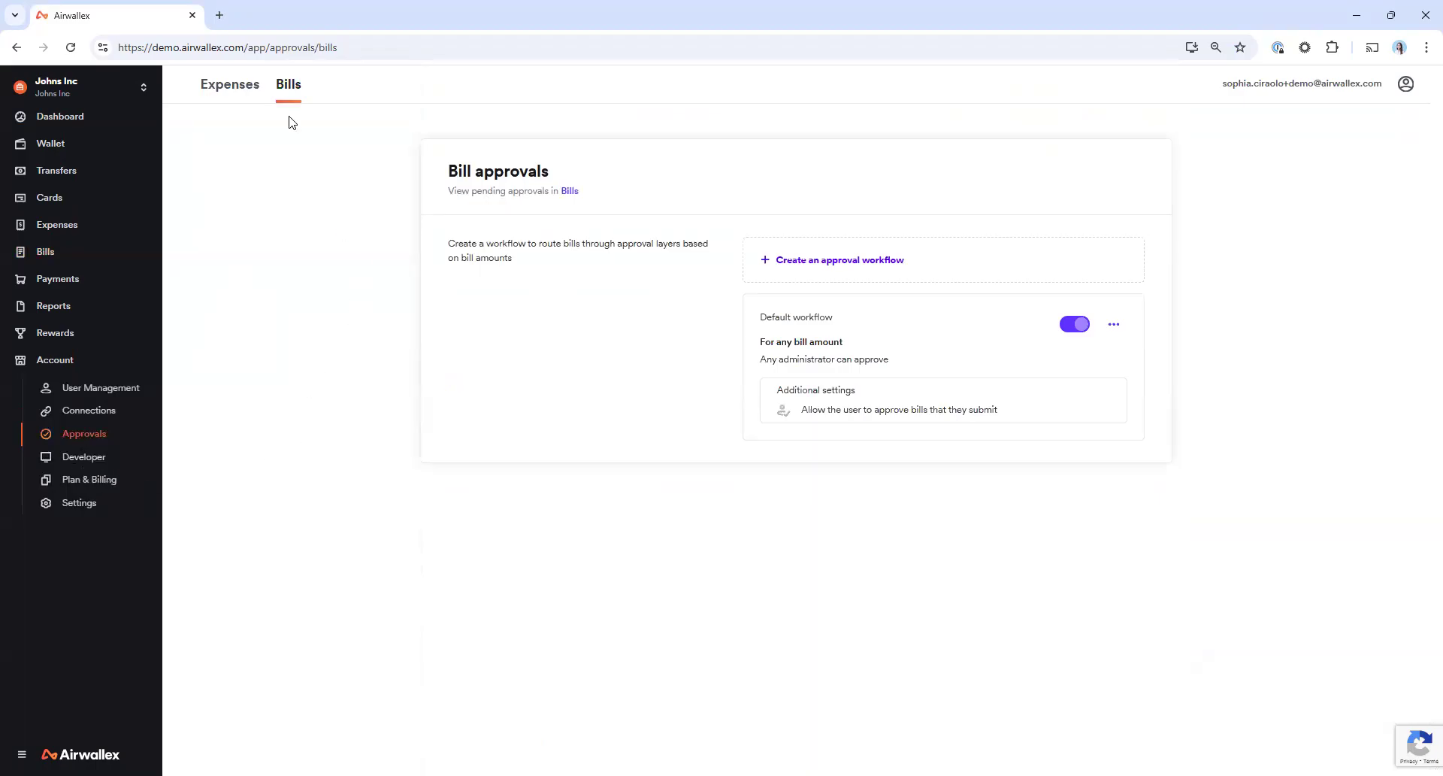
left_click(795, 281)
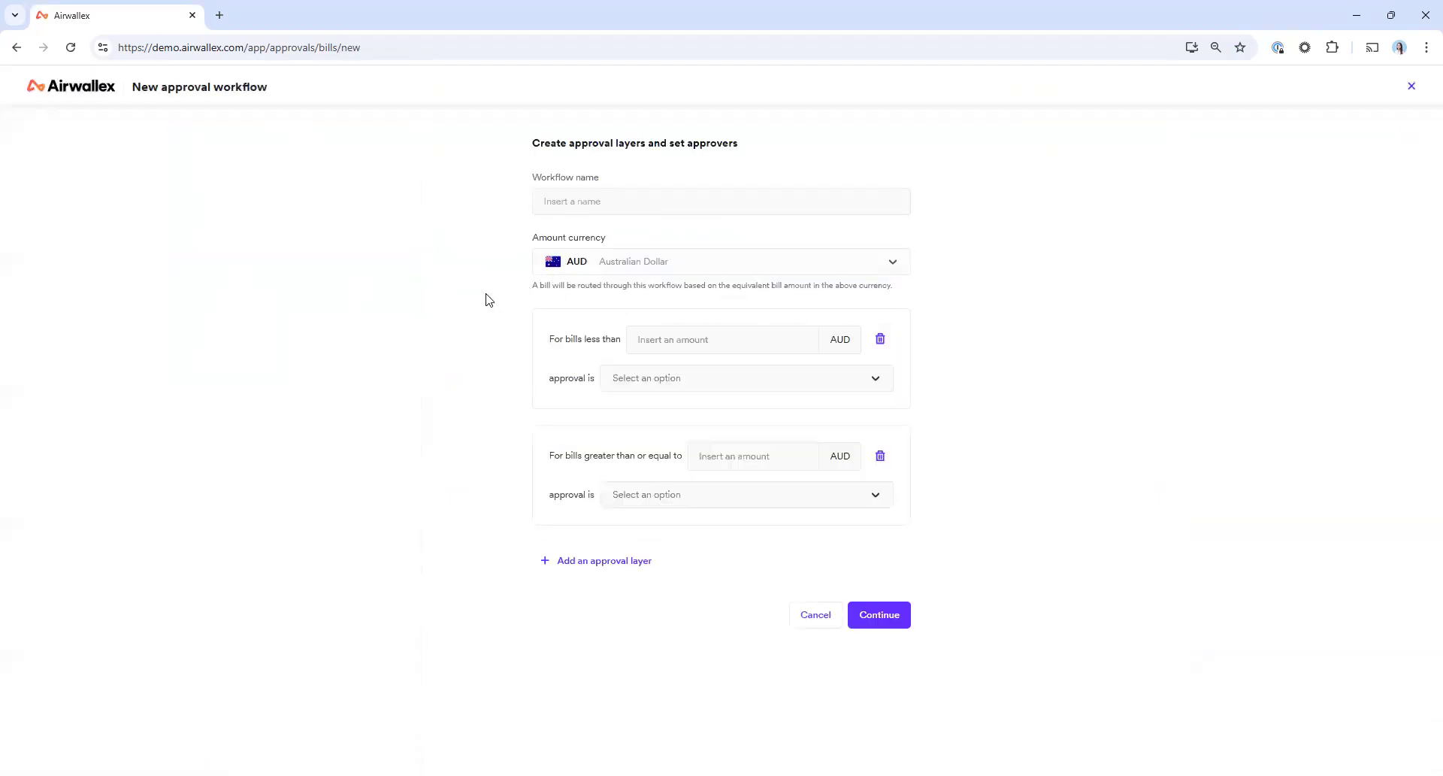
left_click(676, 339)
type("100")
left_click(661, 380)
left_click(651, 412)
left_click(649, 417)
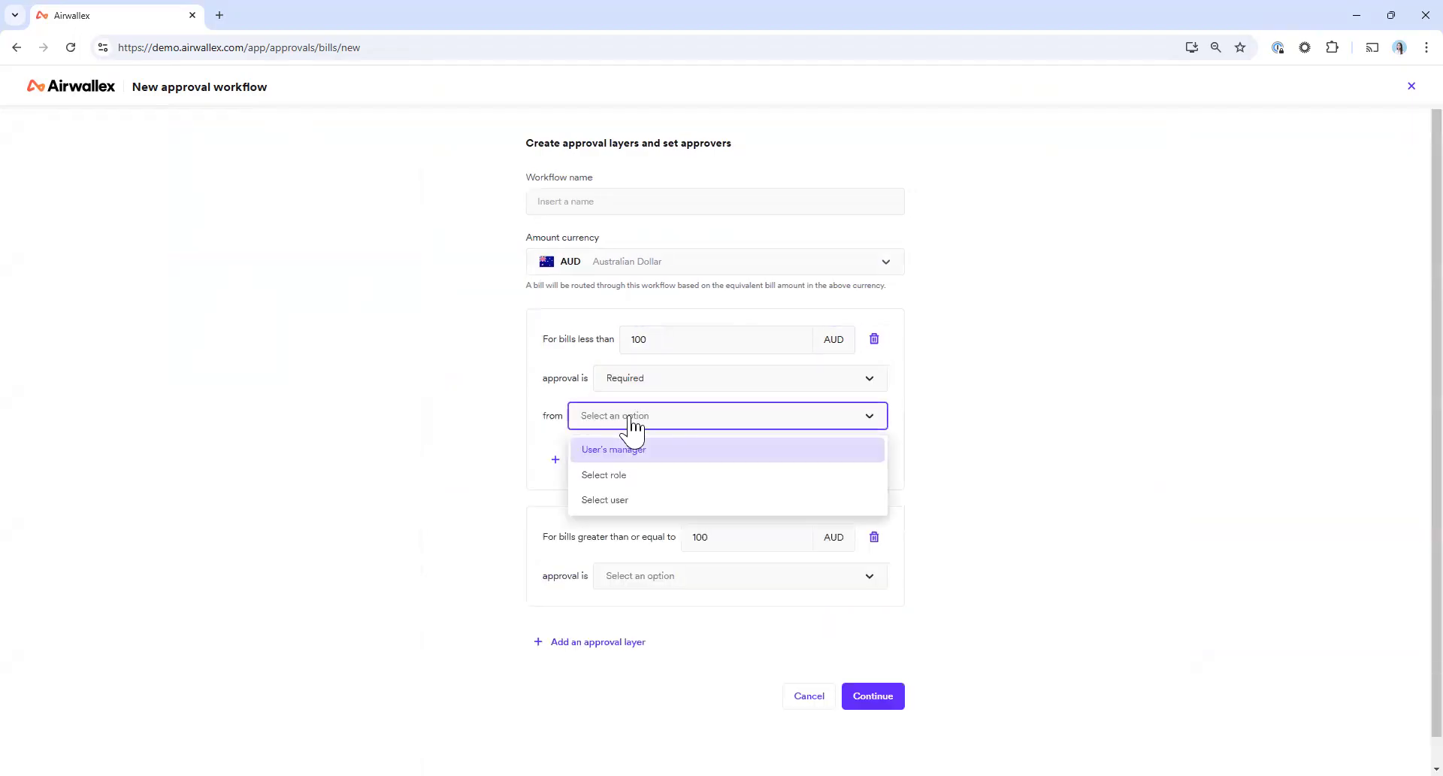
left_click(632, 445)
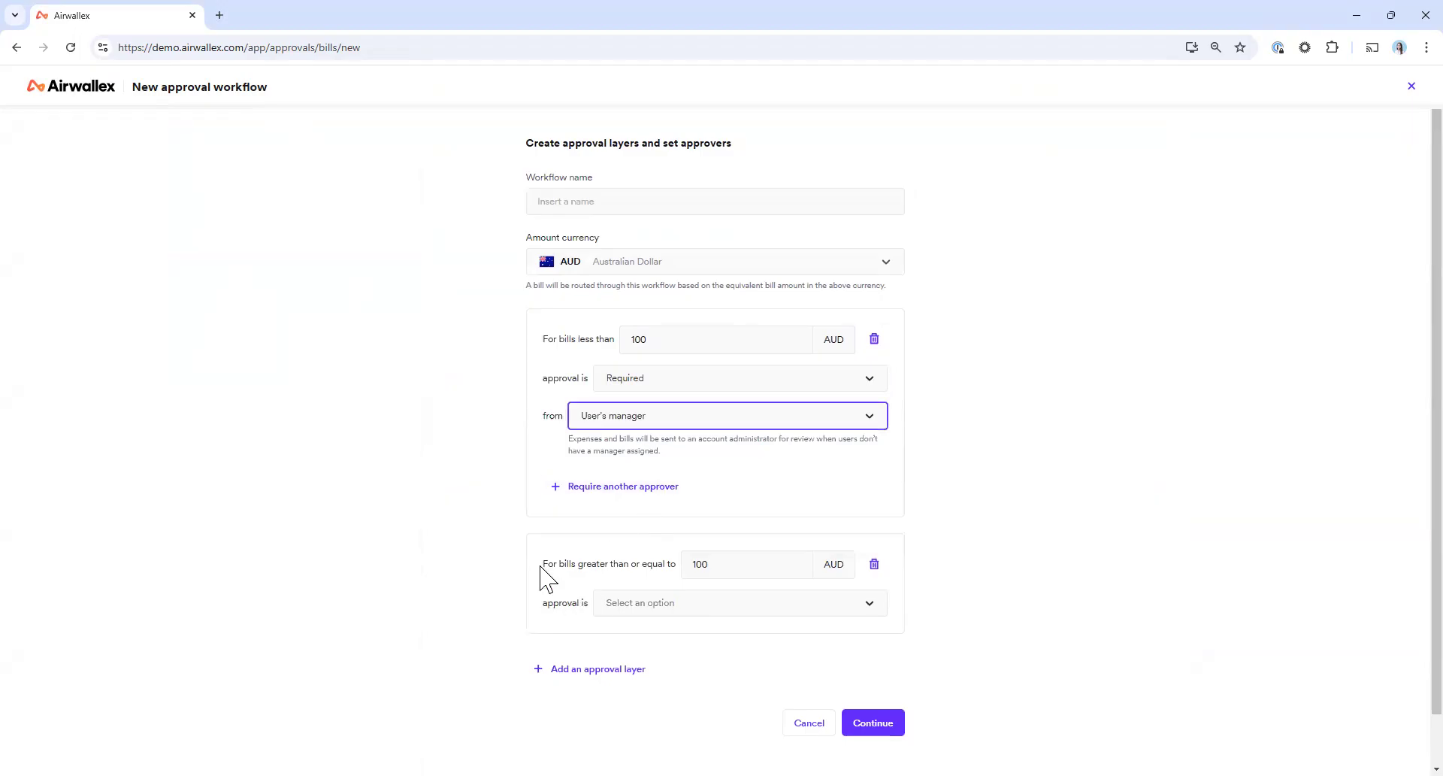
Require approval from the user's manager for bills greater than or equal to 100 AUD
left_click(633, 607)
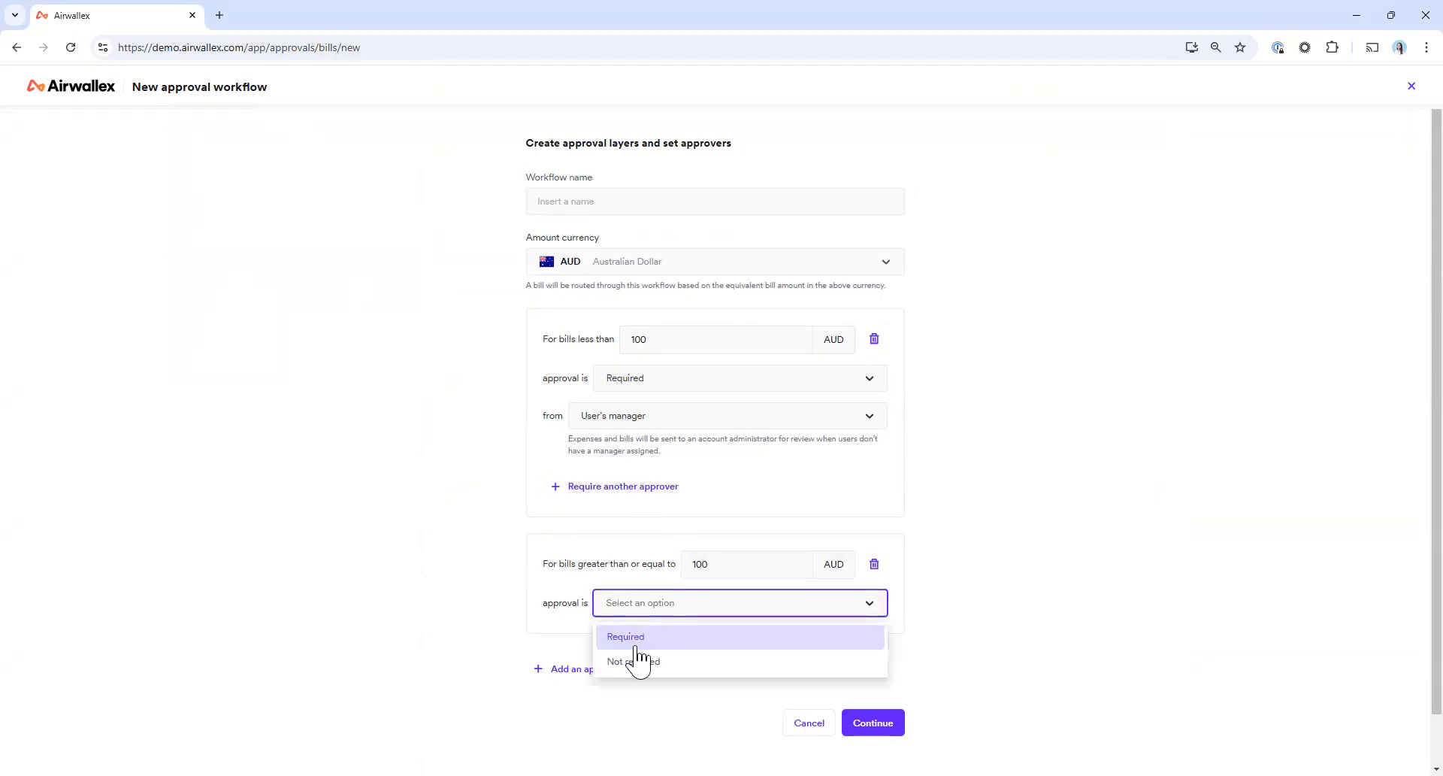
left_click(637, 635)
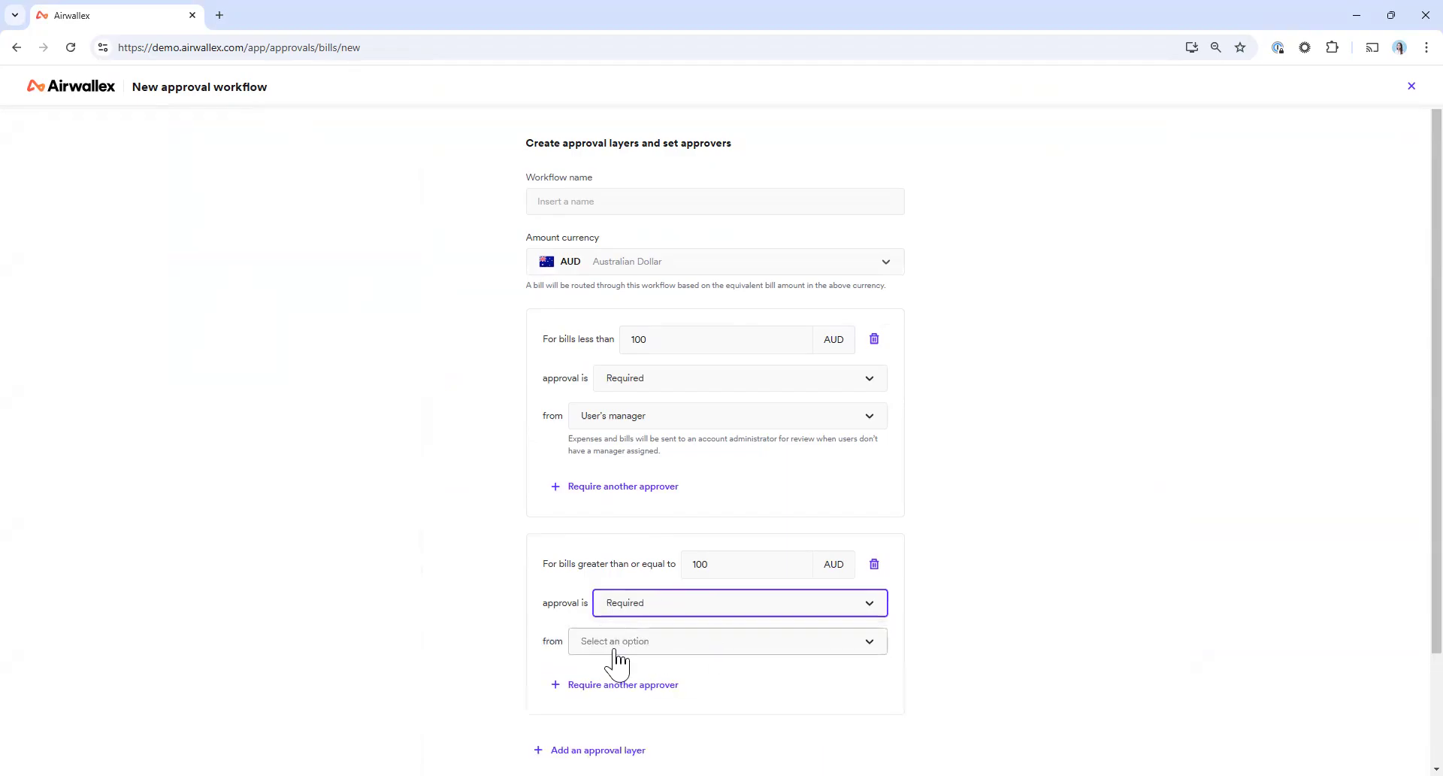
left_click(619, 648)
left_click(619, 677)
Add a second approver with the Owner role to the layer for bills of 100 AUD or more, and close the workflow unsaved
left_click(597, 712)
scroll(787, 679, "down", 1)
left_click(718, 638)
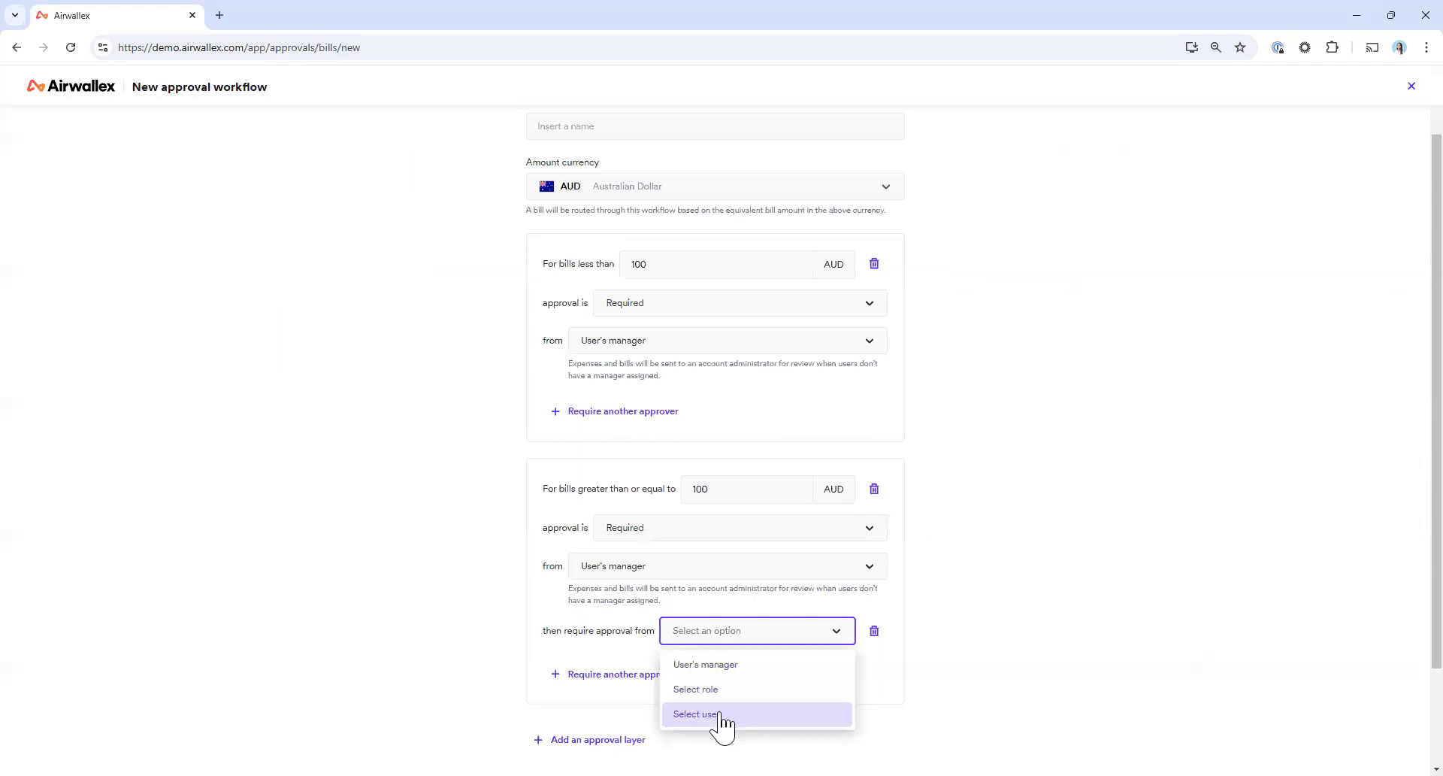
left_click(719, 692)
left_click(695, 668)
left_click(676, 701)
left_click(1038, 626)
scroll(837, 561, "up", 1)
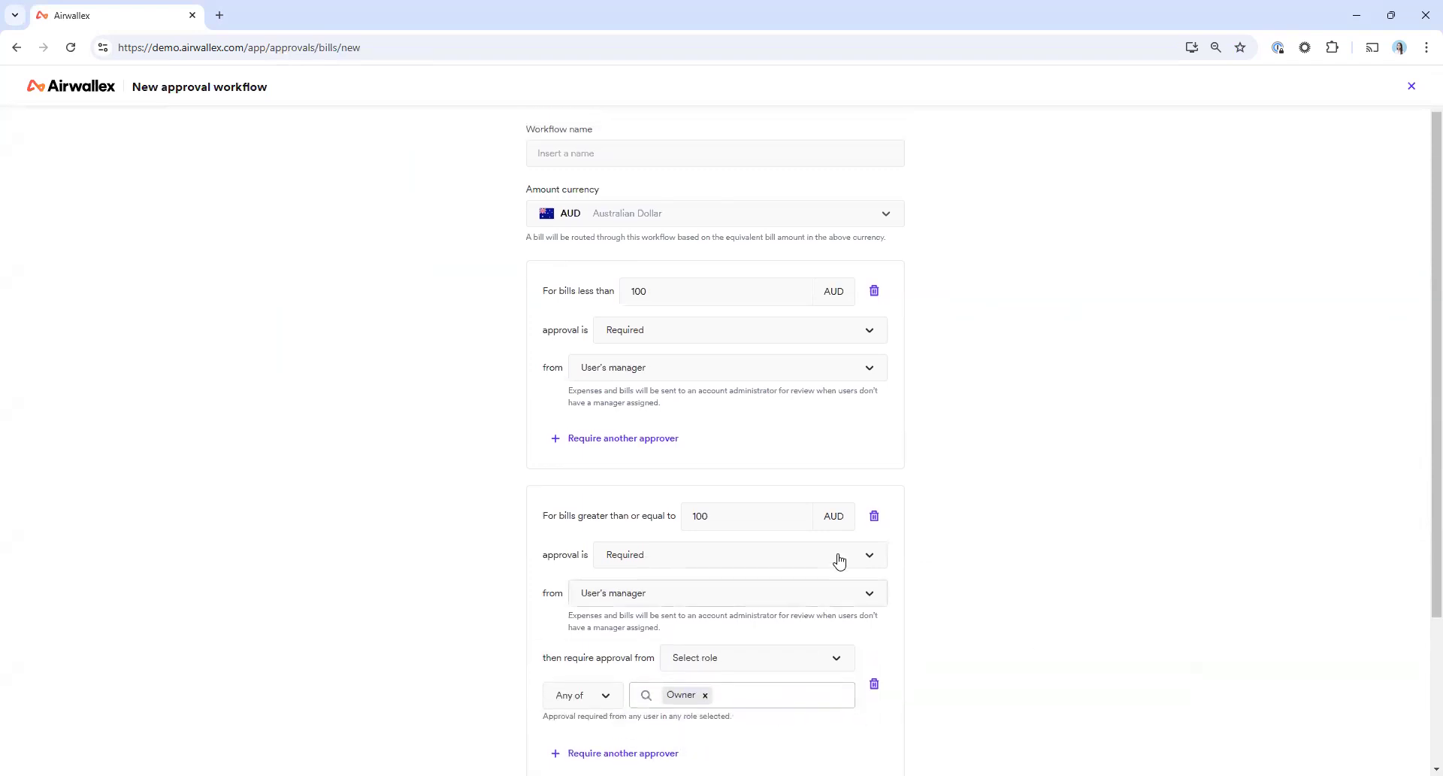
left_click(1410, 88)
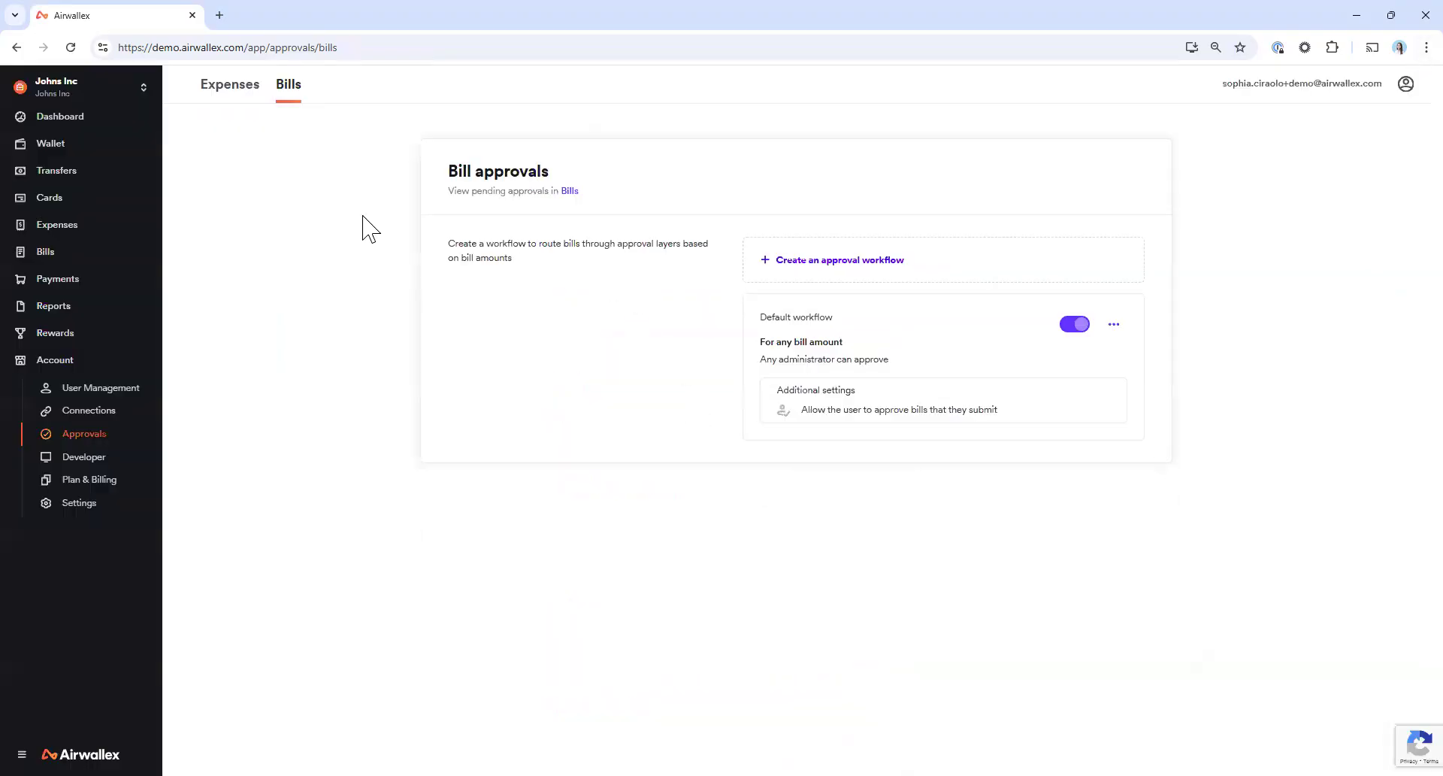
Return to the bills summary, view the email forwarding setup and close it without enabling it
left_click(69, 255)
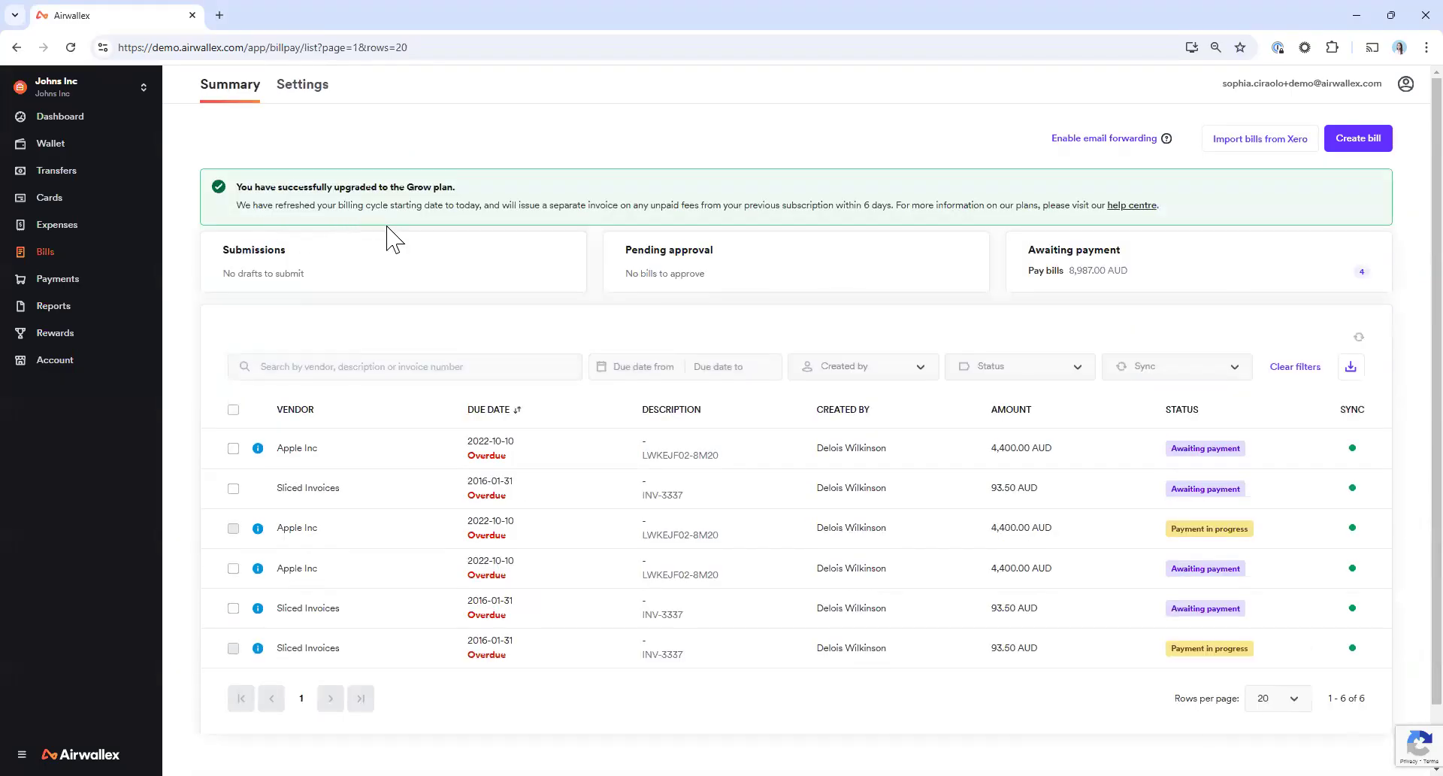
left_click(1088, 145)
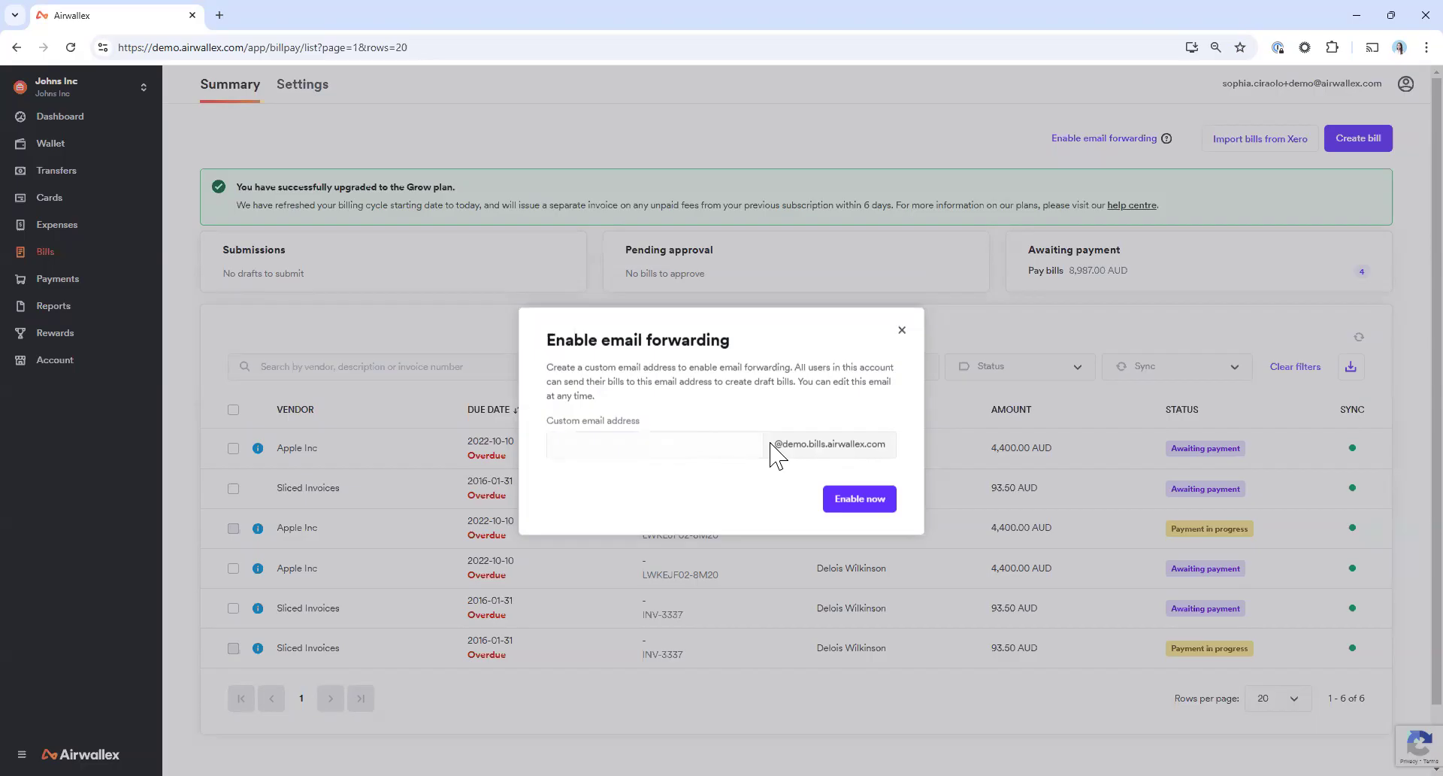
left_click(902, 331)
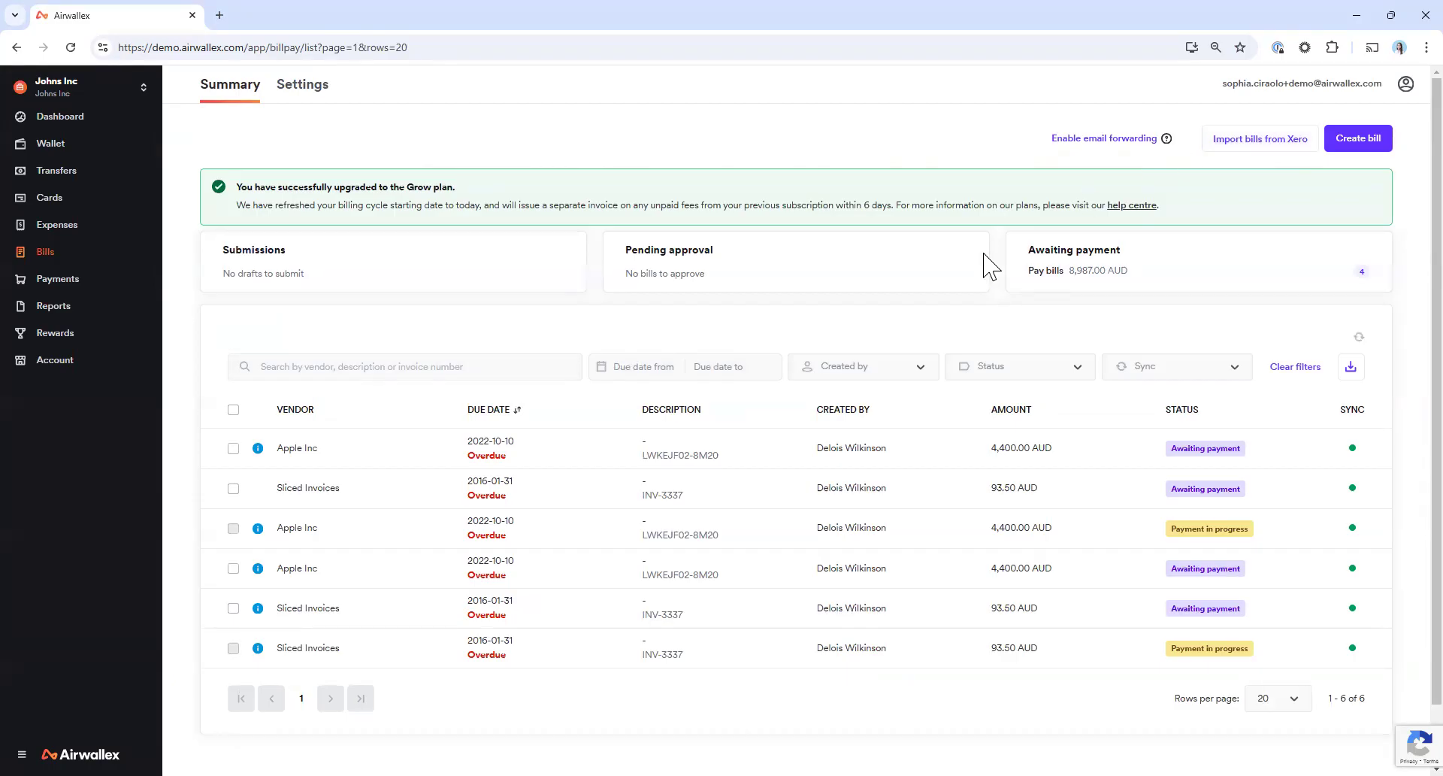
Create a new bill from Demo Sliced Invoice.pdf, check the extracted details and submit the bill
left_click(1364, 143)
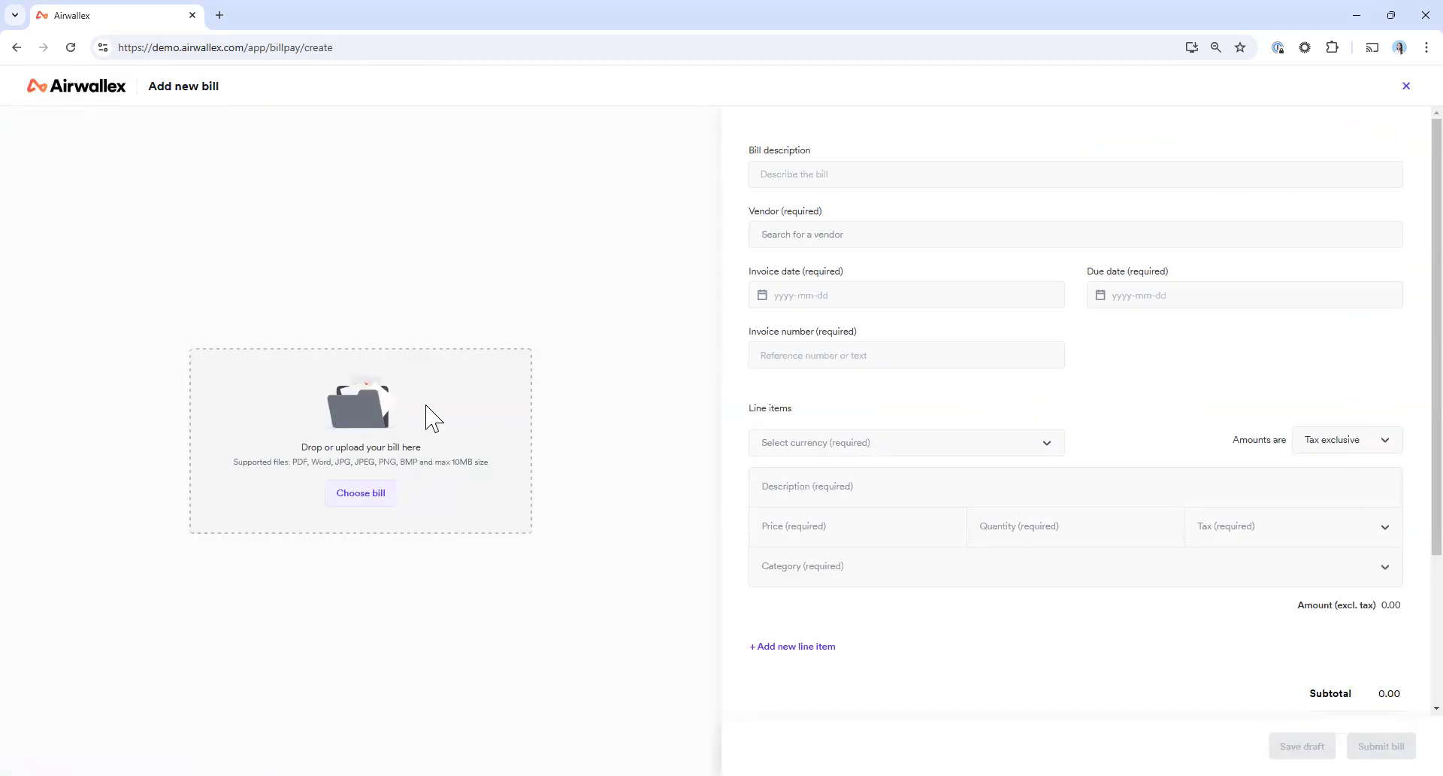
left_click(435, 355)
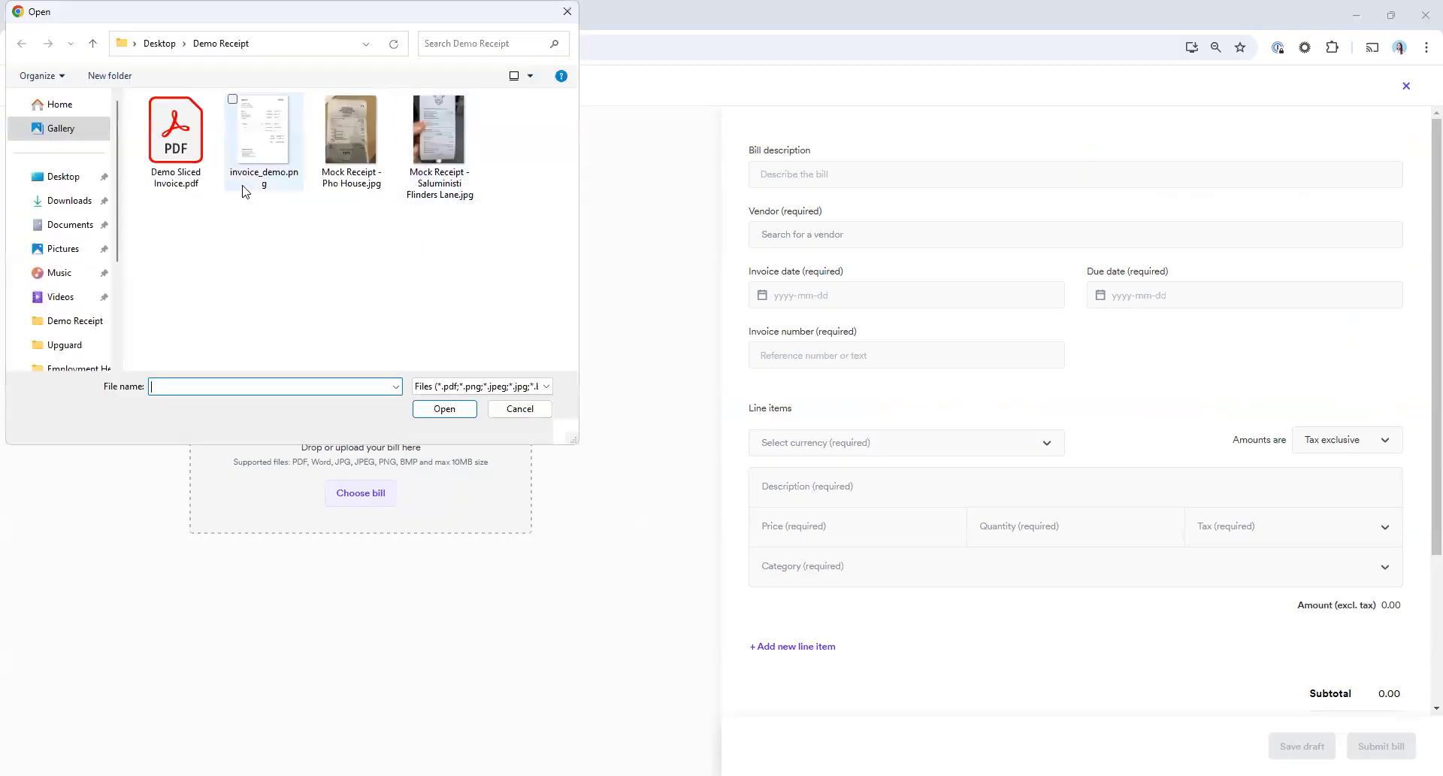
left_click(190, 168)
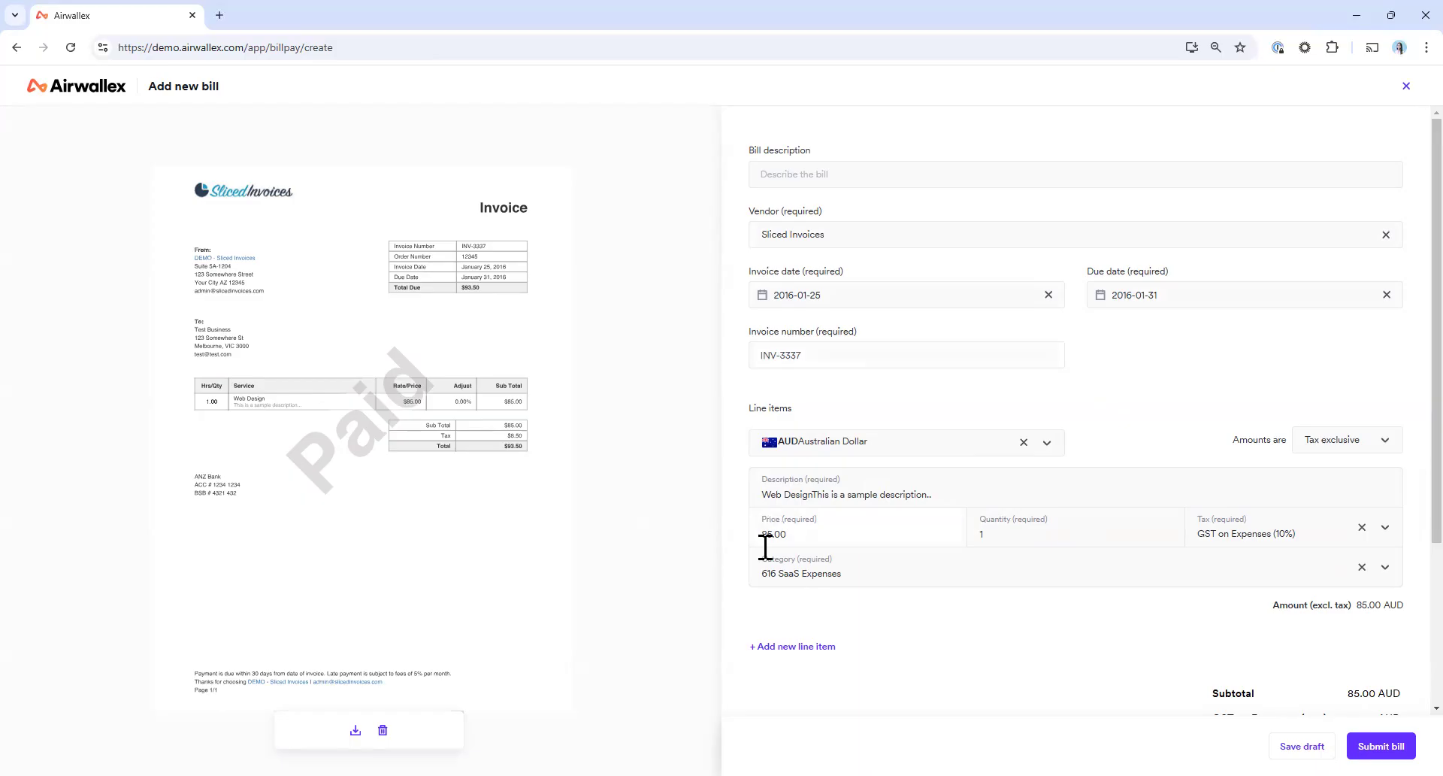
scroll(880, 604, "down", 1)
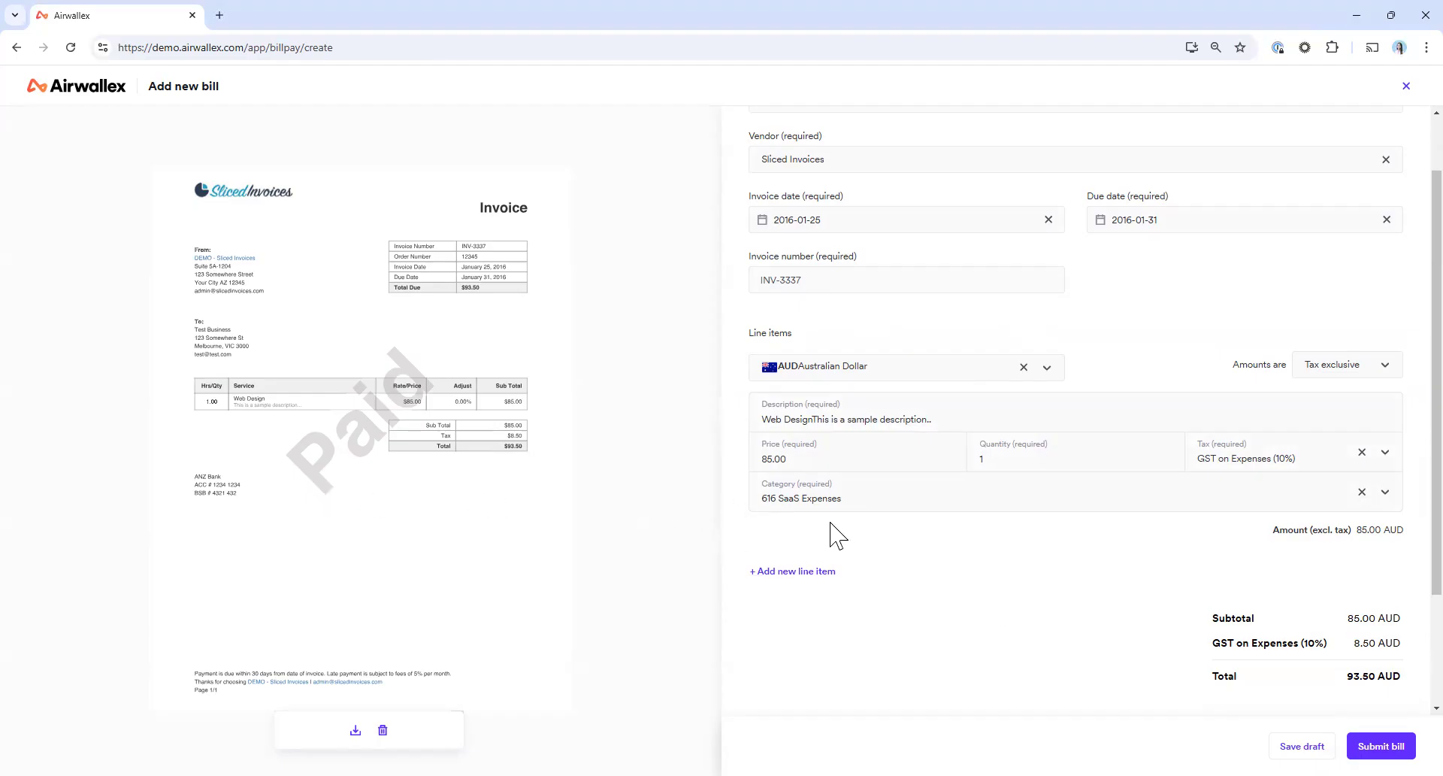
left_click(1380, 745)
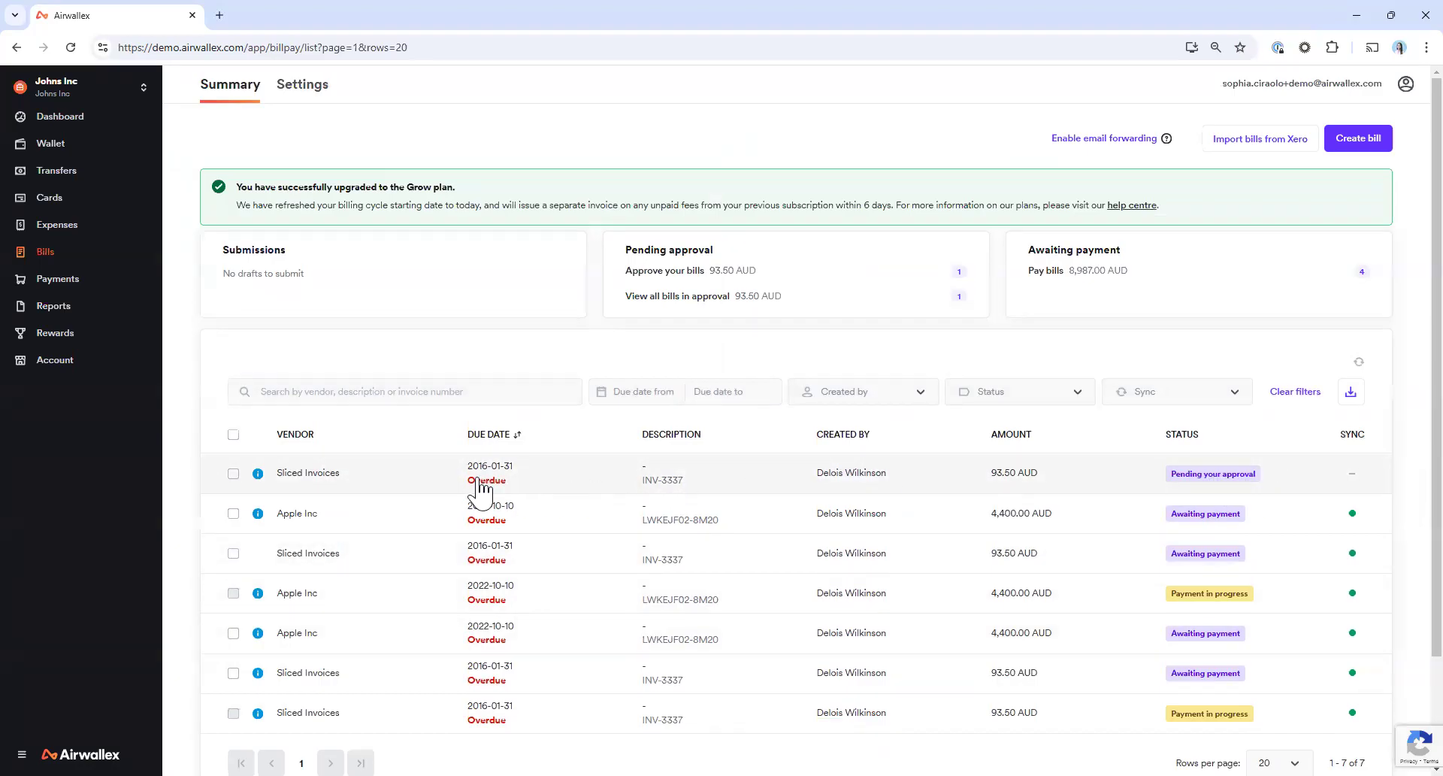
Open the Sliced Invoices bill pending approval, check its line item and category, and approve it
left_click(544, 493)
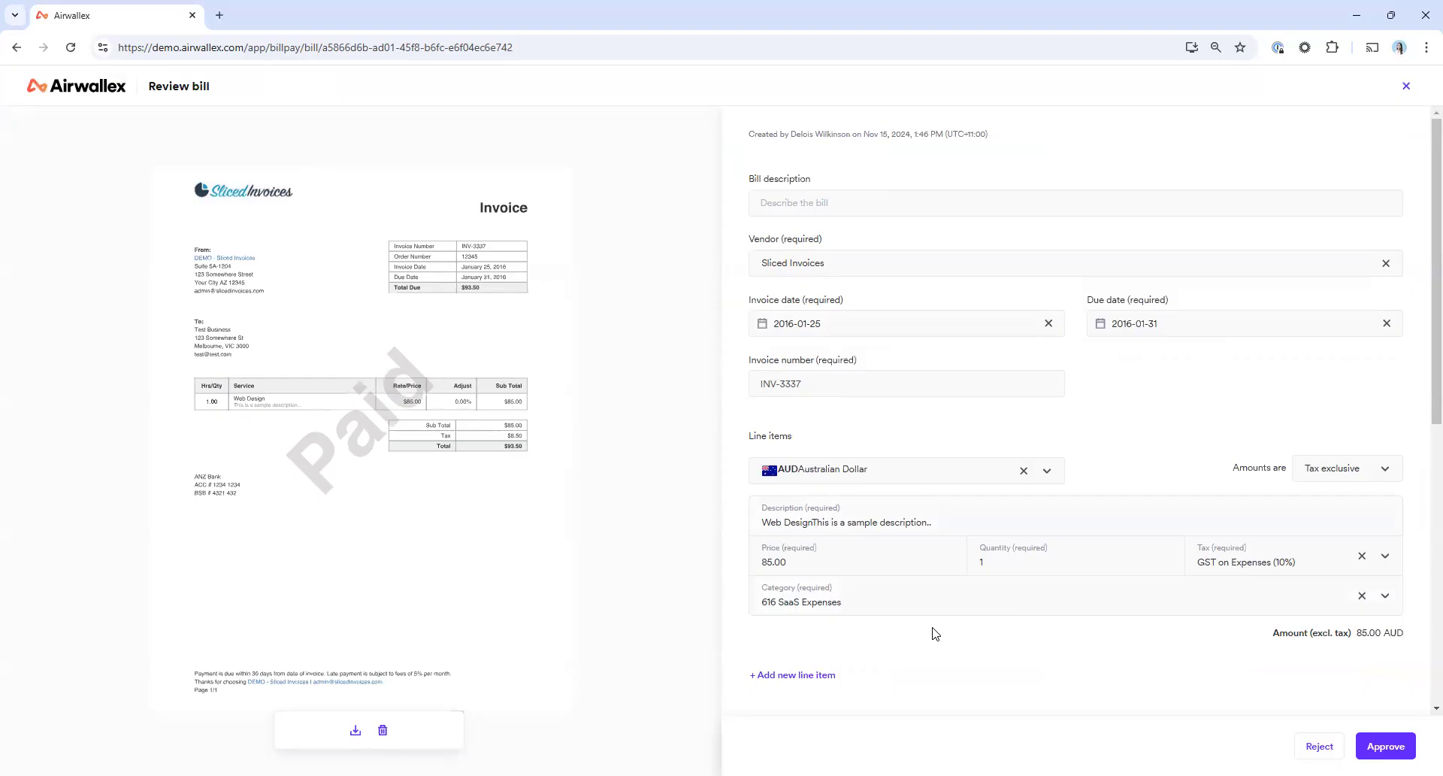
scroll(934, 633, "down", 1)
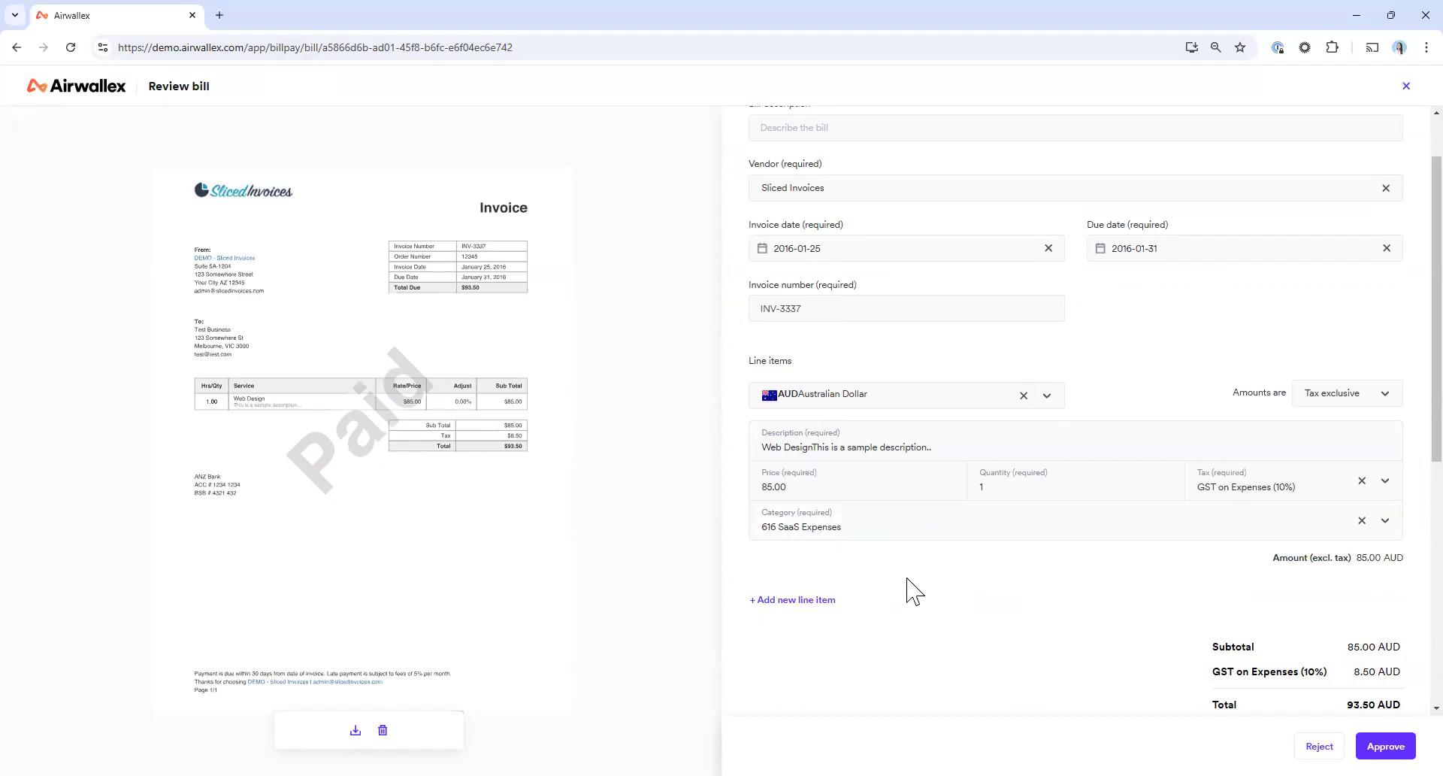
left_click(862, 532)
left_click(864, 535)
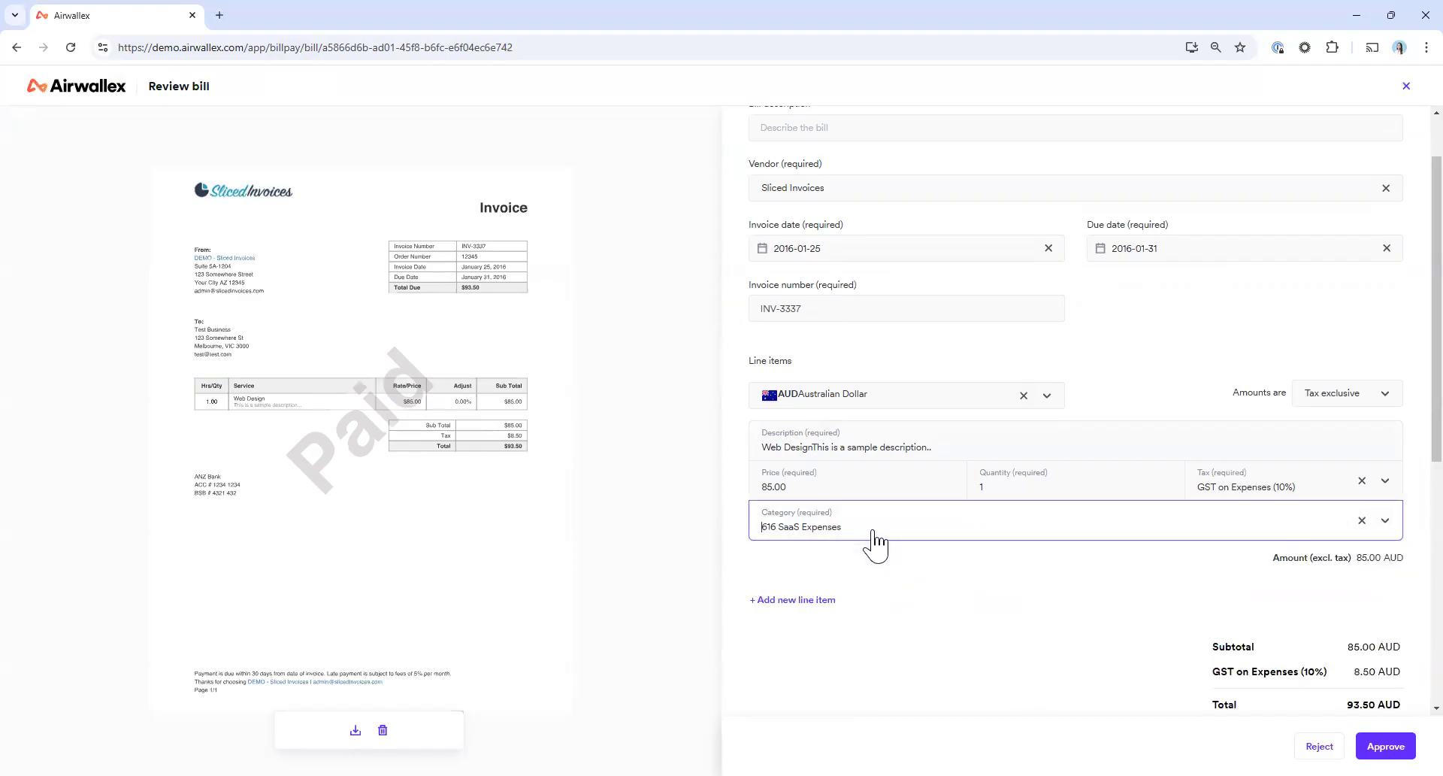
scroll(1056, 593, "down", 1)
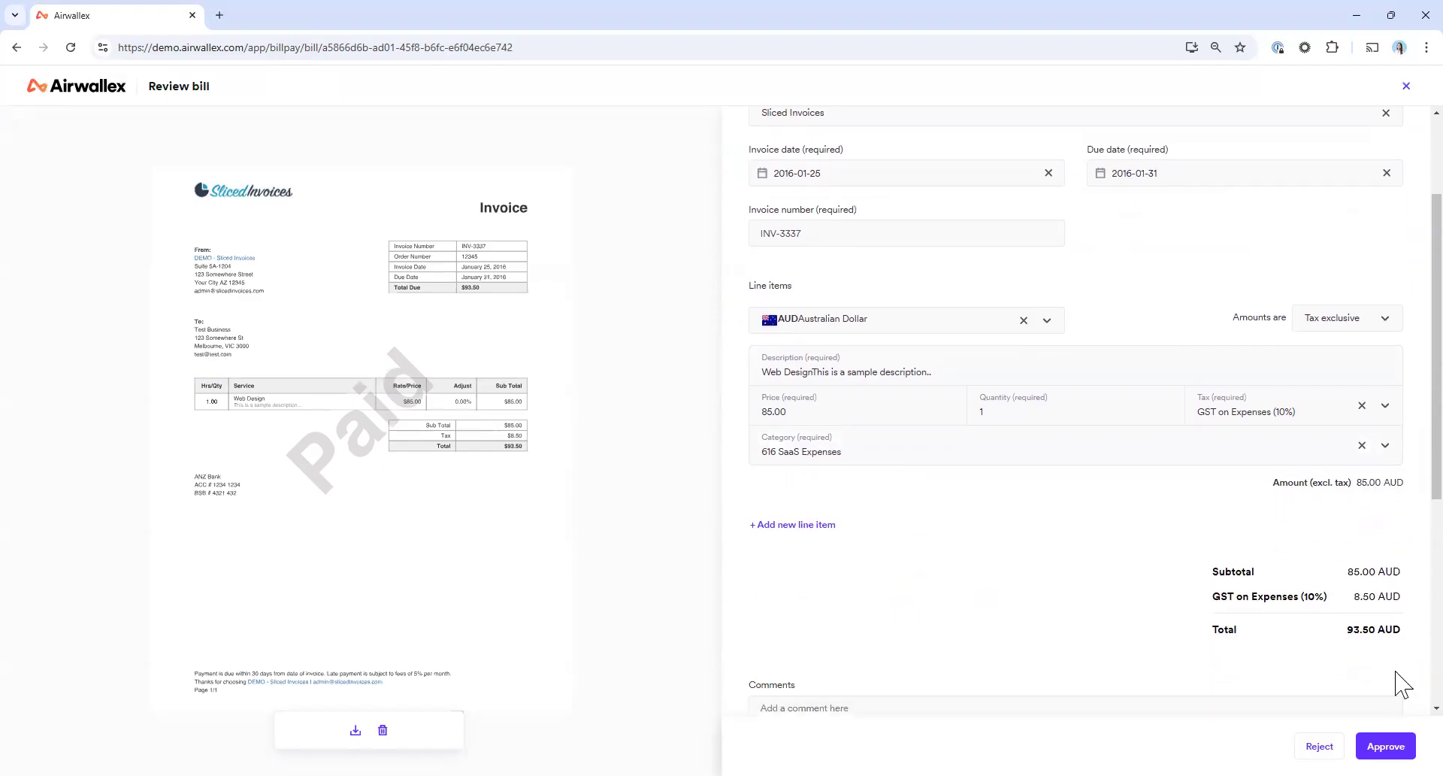
left_click(1383, 747)
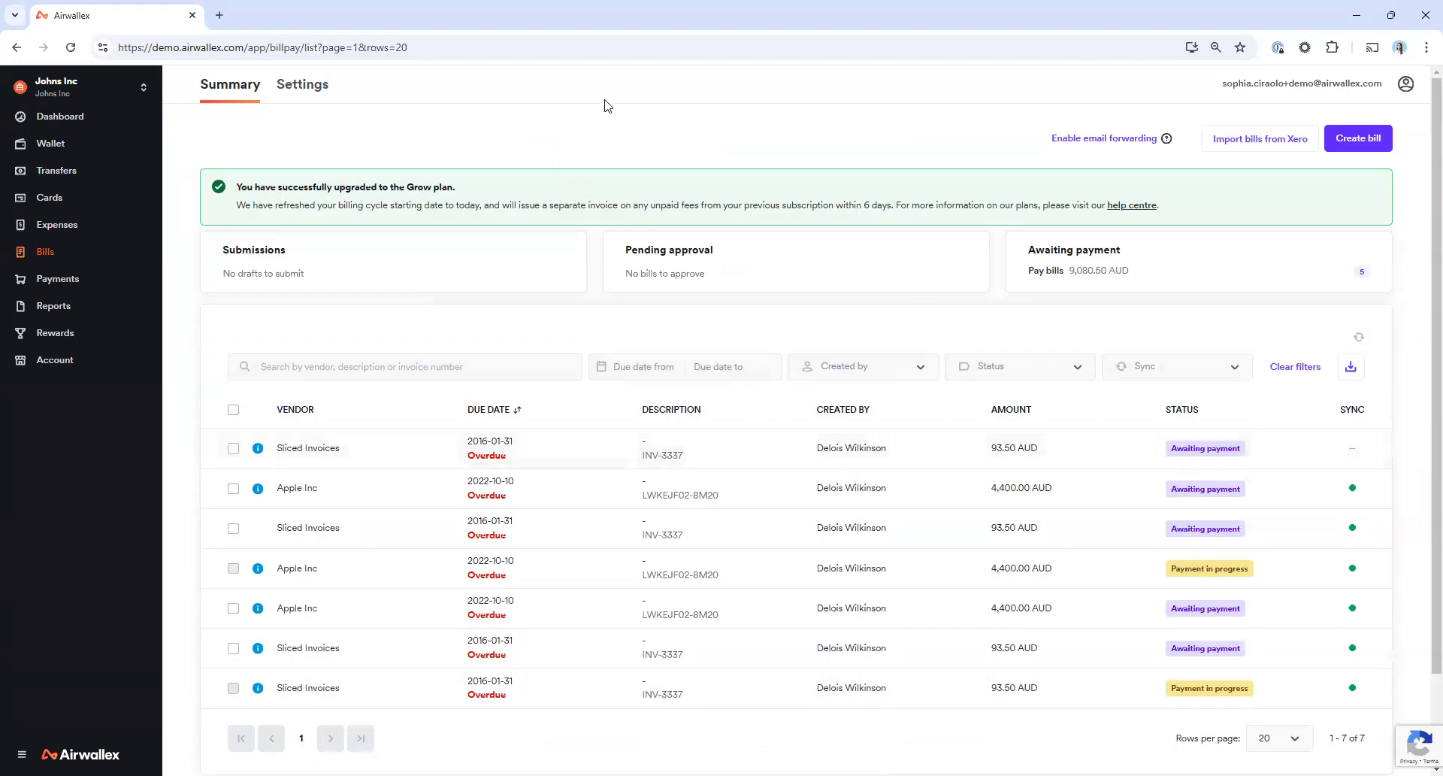
Reload the bills summary and check the sync status of the newly approved Sliced Invoices bill
left_click(495, 59)
key("Return")
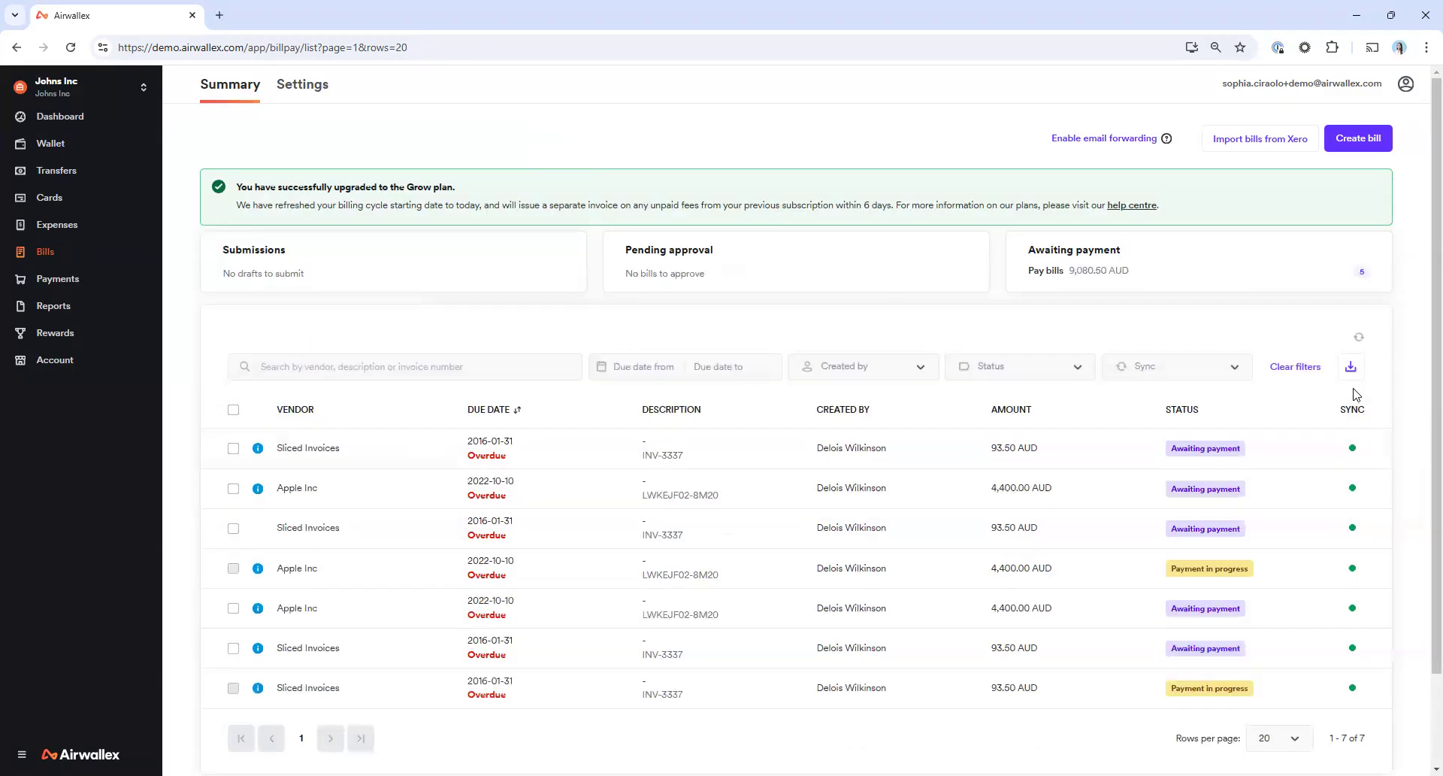
mouse_move(1352, 463)
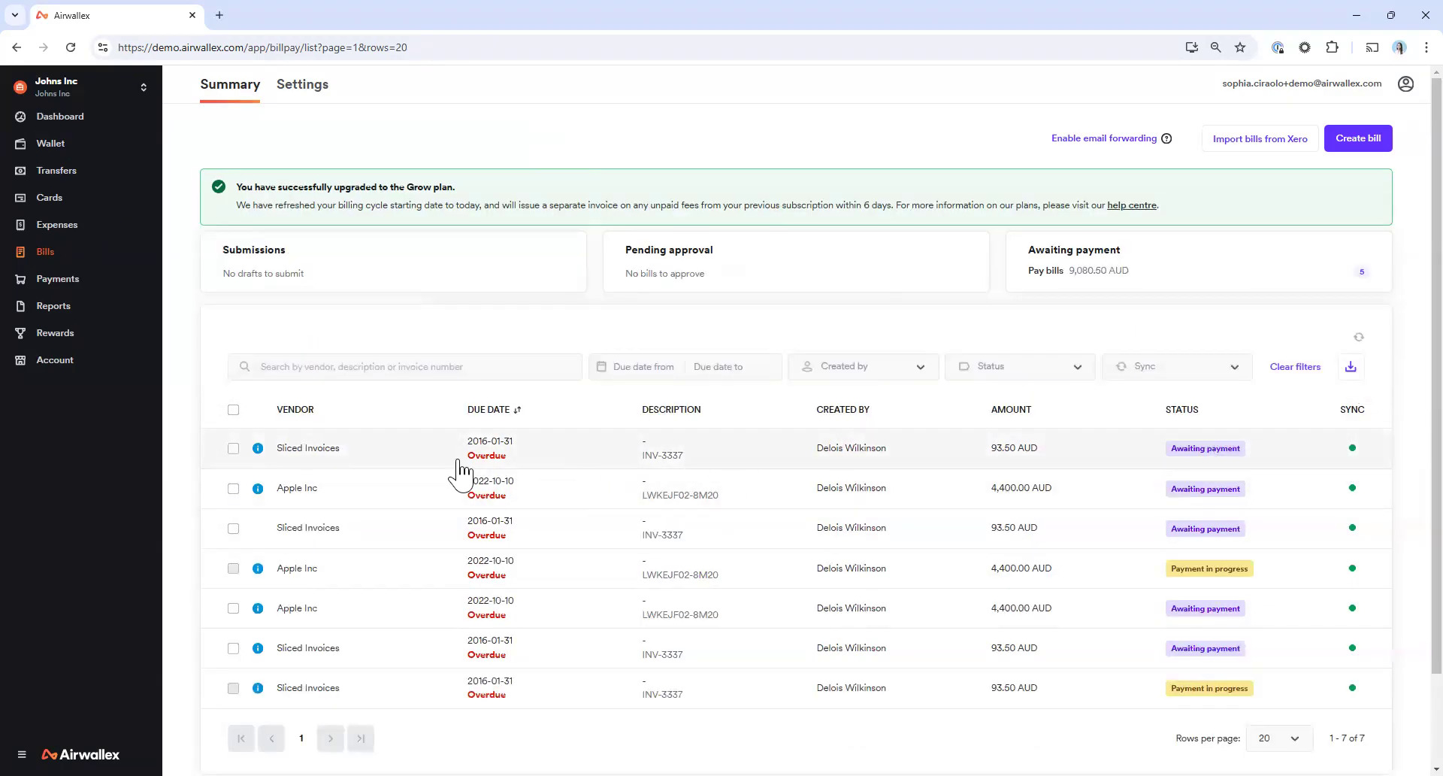
Open the newly approved Sliced Invoices bill for payment and examine its recipient account options and its rates and fees
left_click(547, 457)
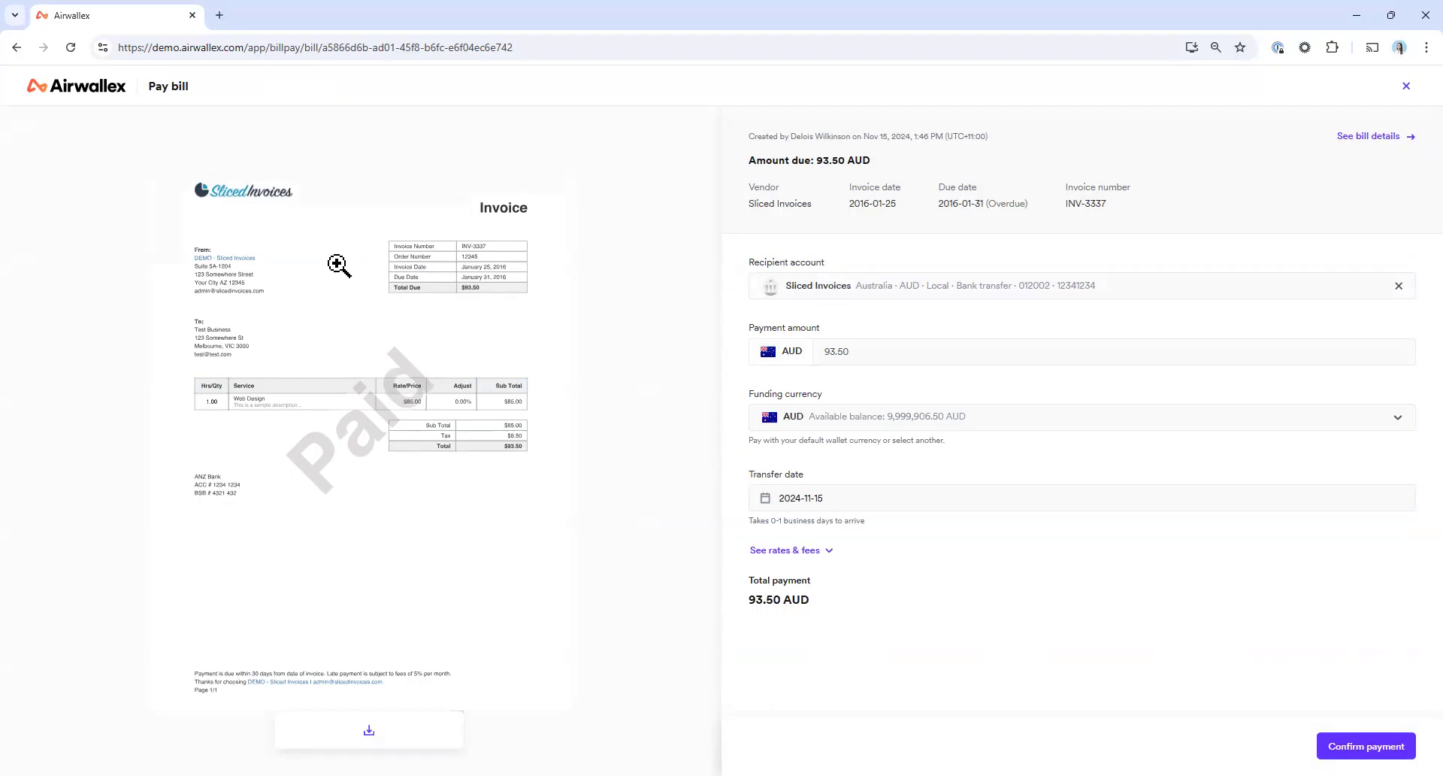
left_click(865, 292)
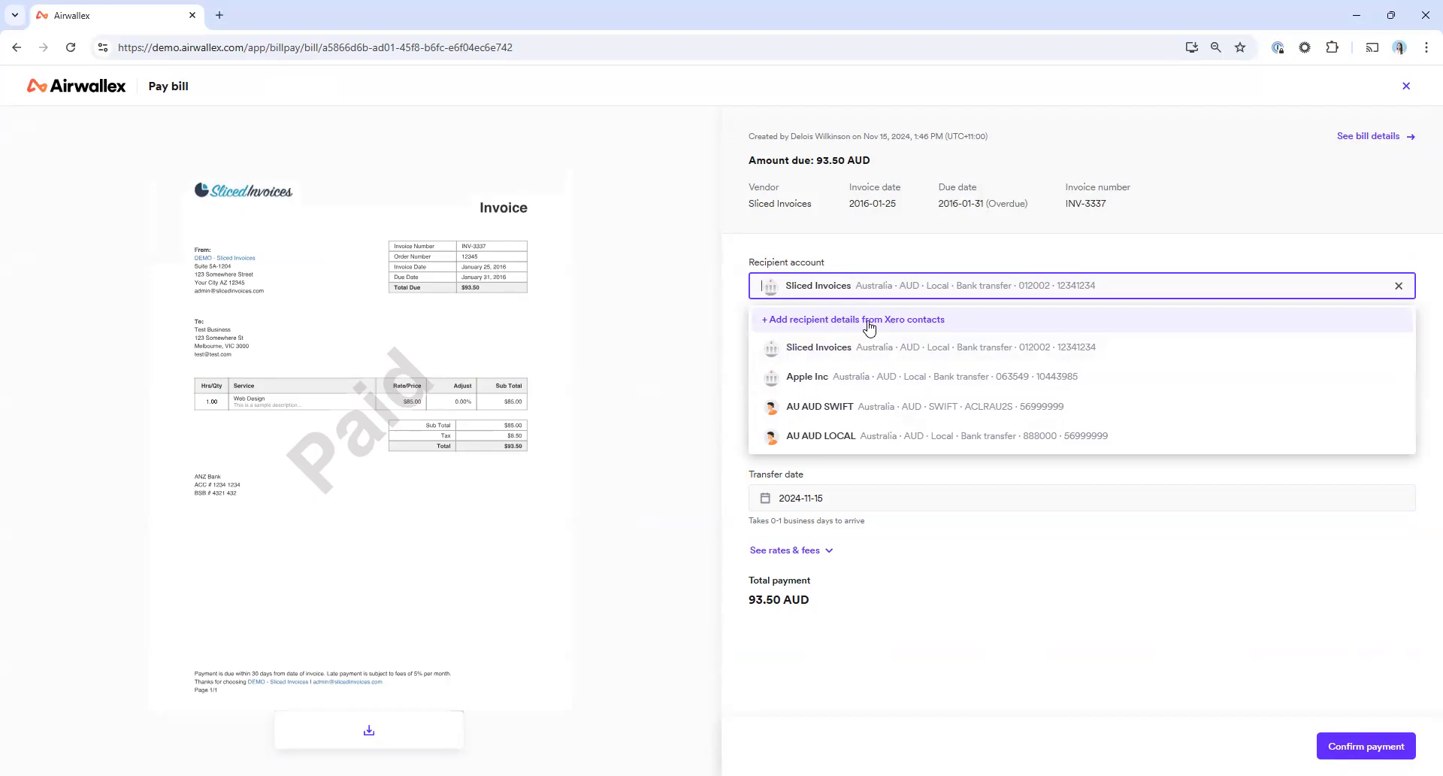
left_click(915, 607)
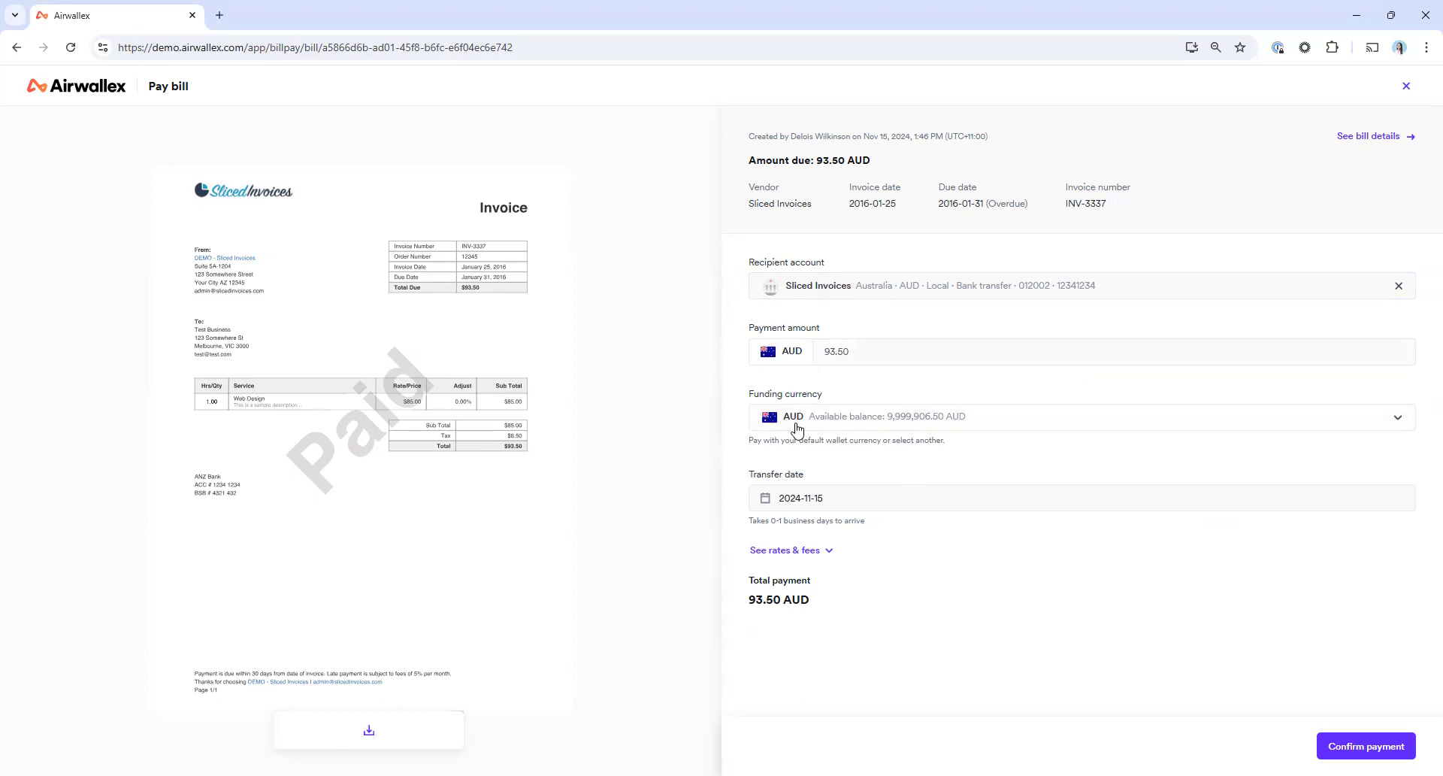
left_click(795, 551)
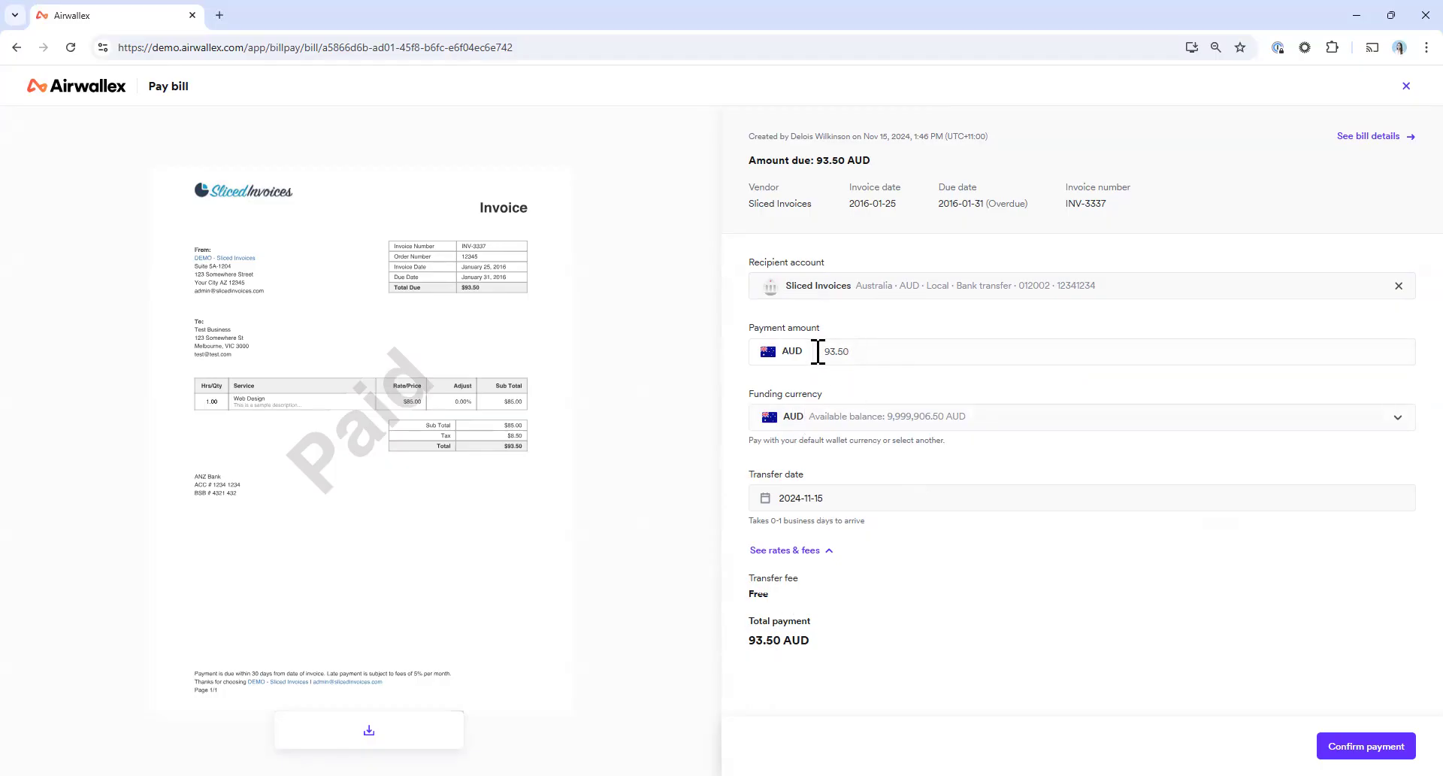
Set the payment's funding currency to USD and examine the exchange rate and total payment
left_click(809, 425)
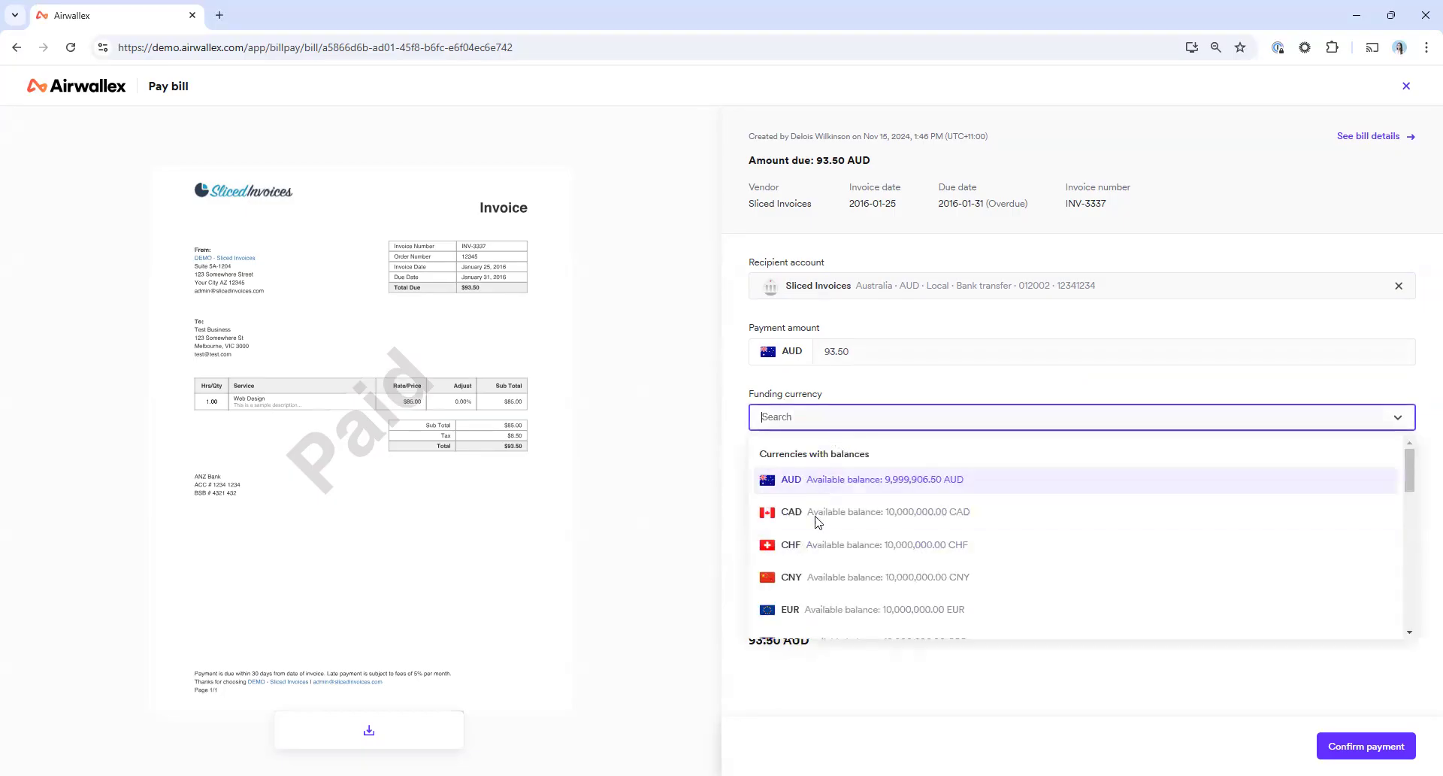
type("usd")
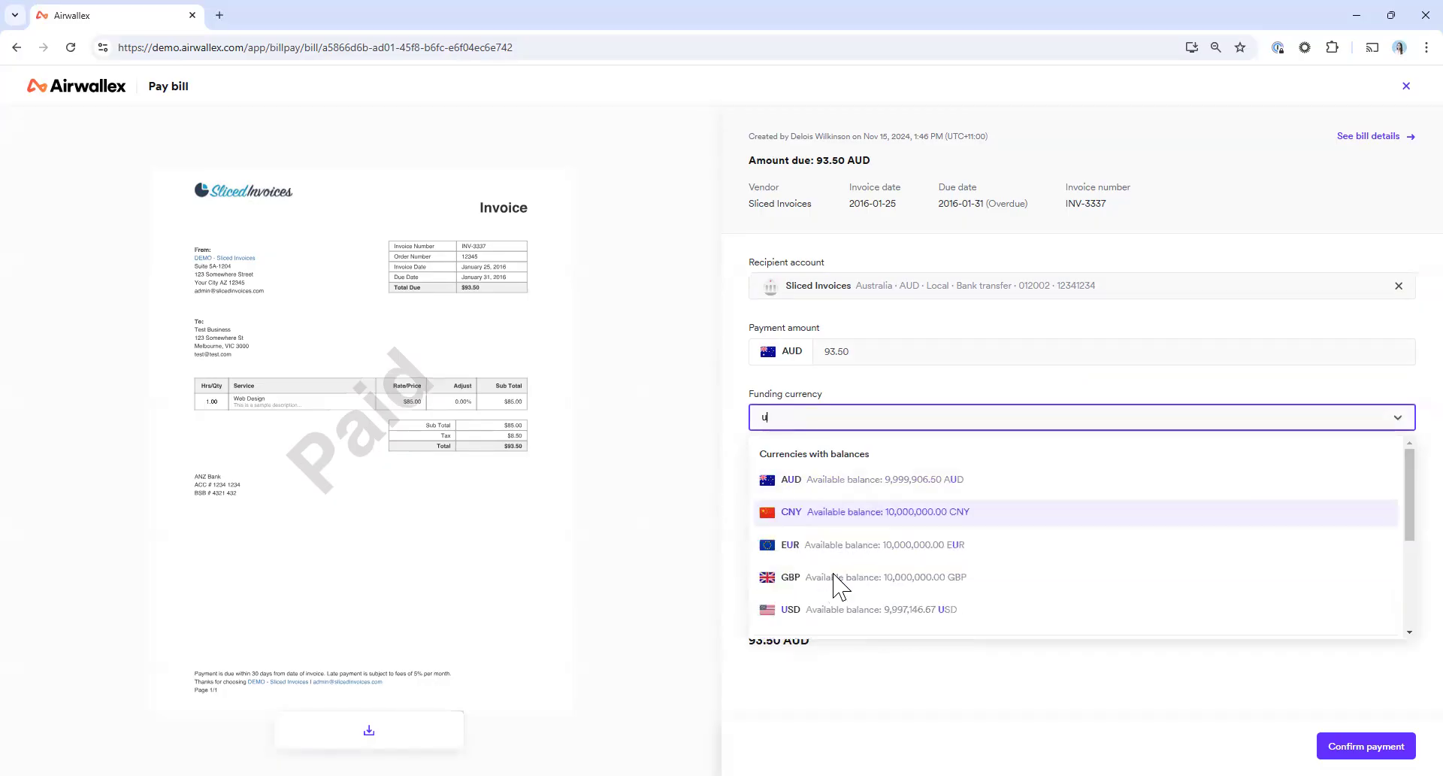
left_click(821, 481)
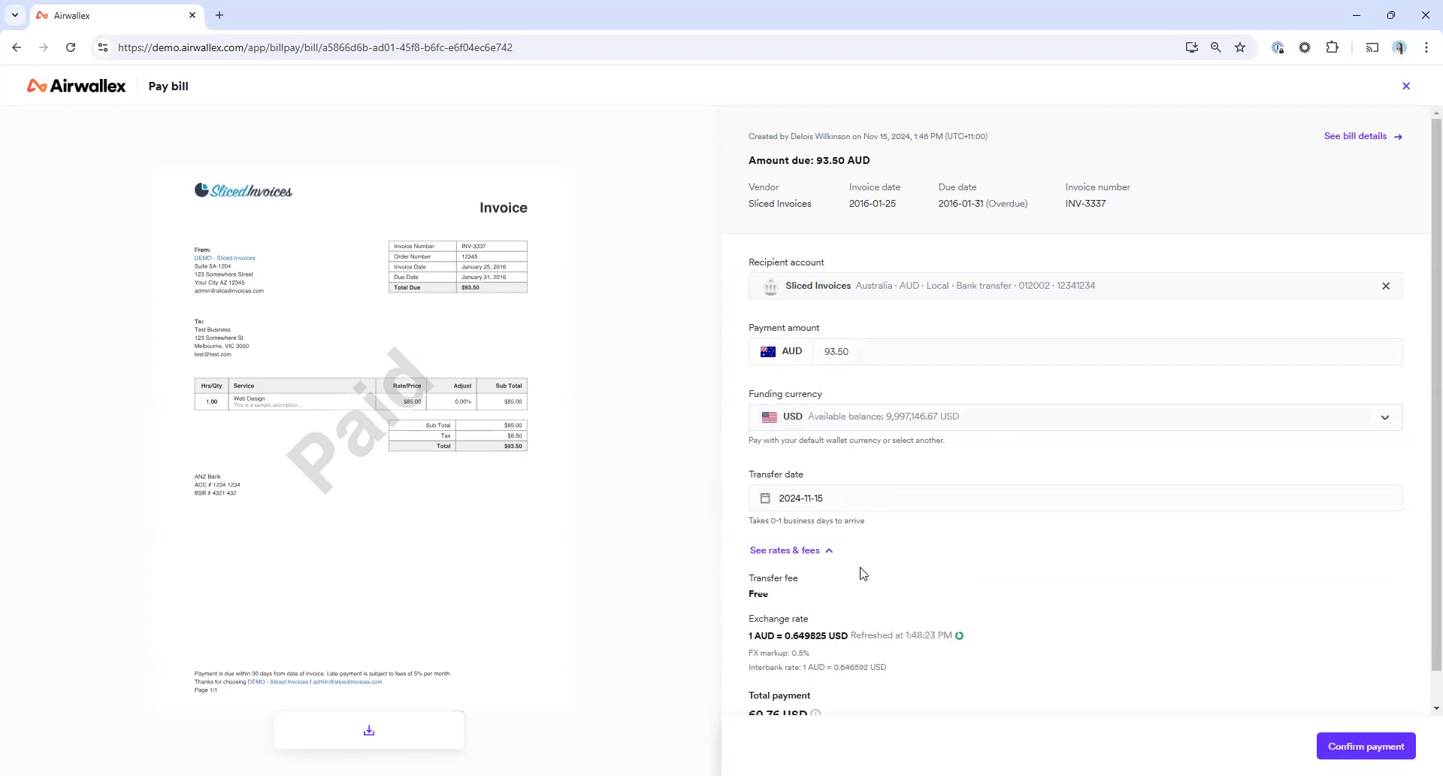
scroll(863, 573, "down", 1)
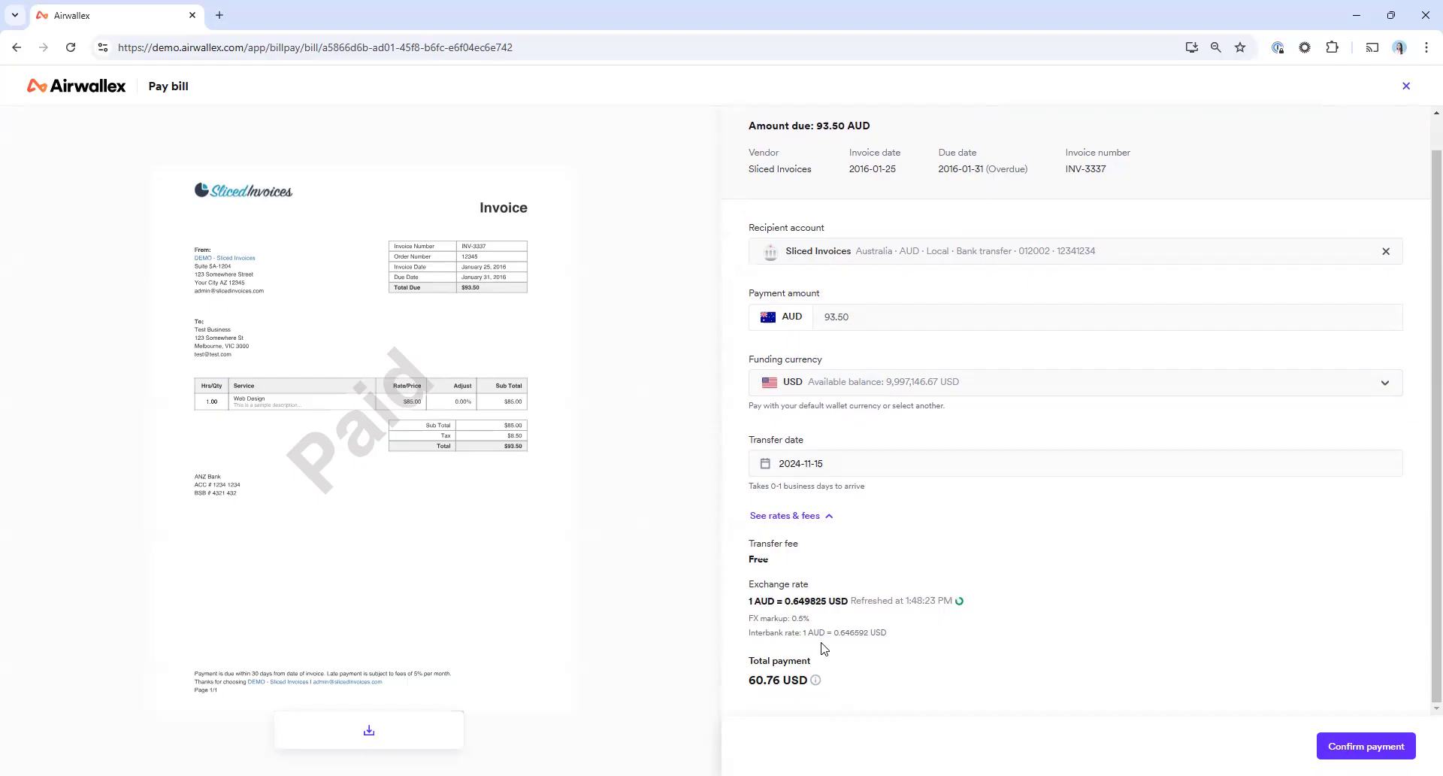
mouse_move(815, 678)
Set the funding currency back to AUD and confirm the Sliced Invoices payment
left_click(830, 385)
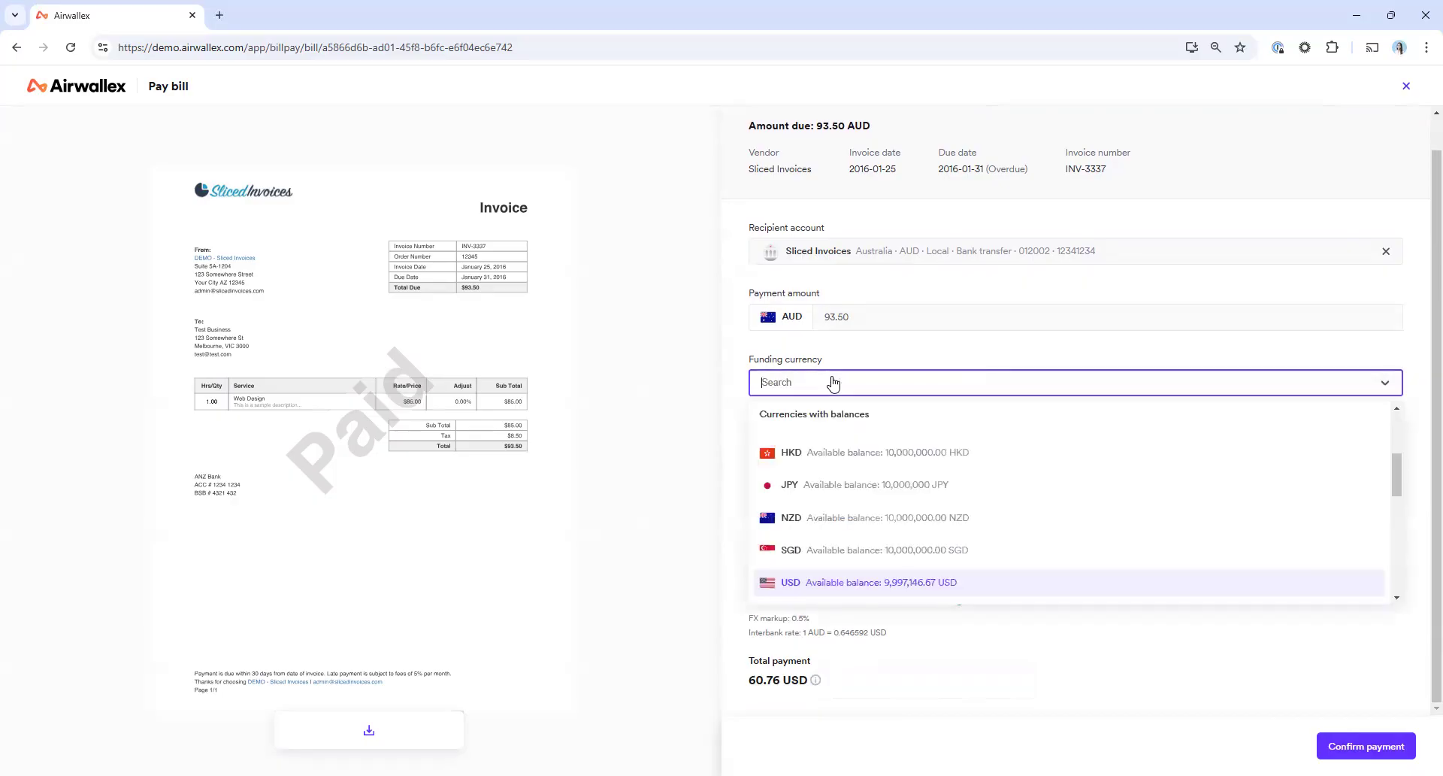
type("aud")
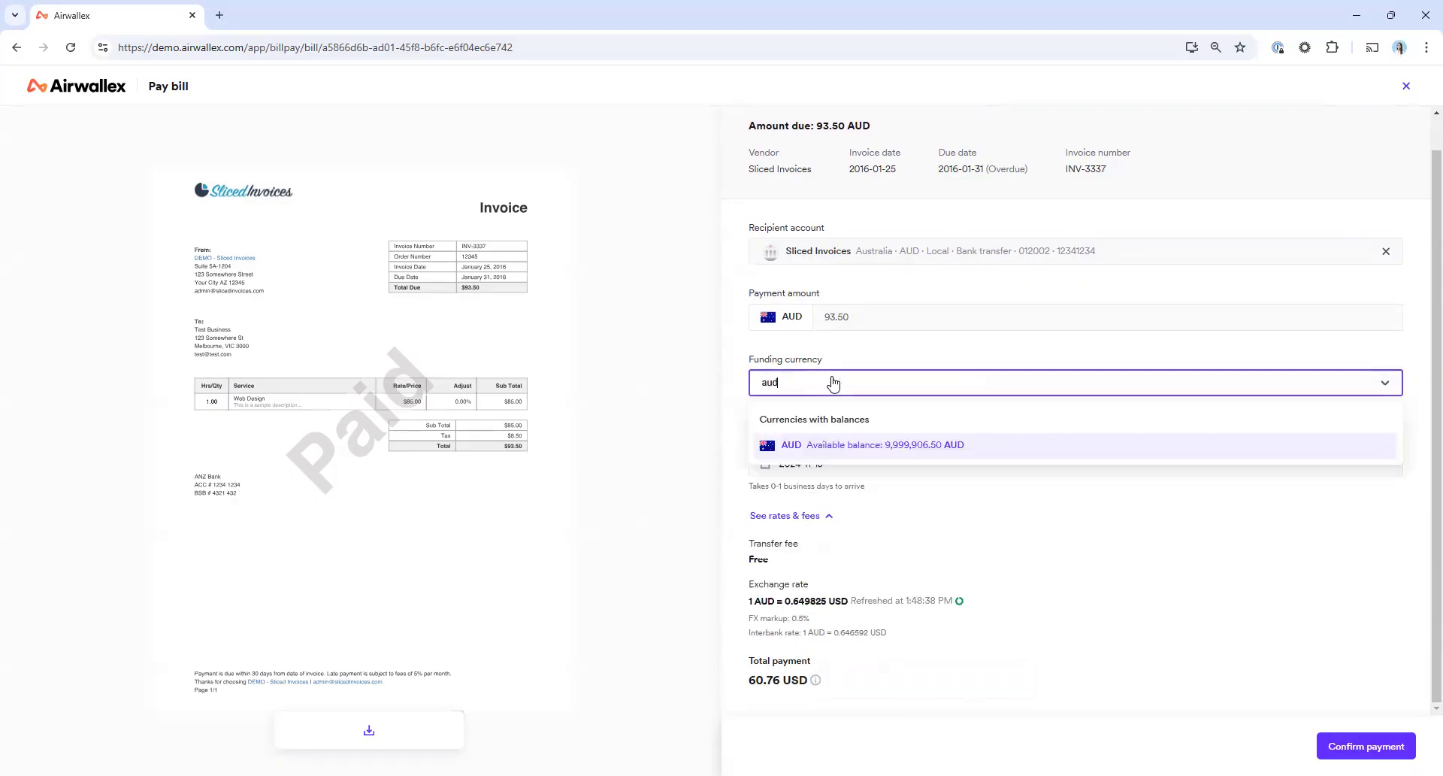
left_click(818, 447)
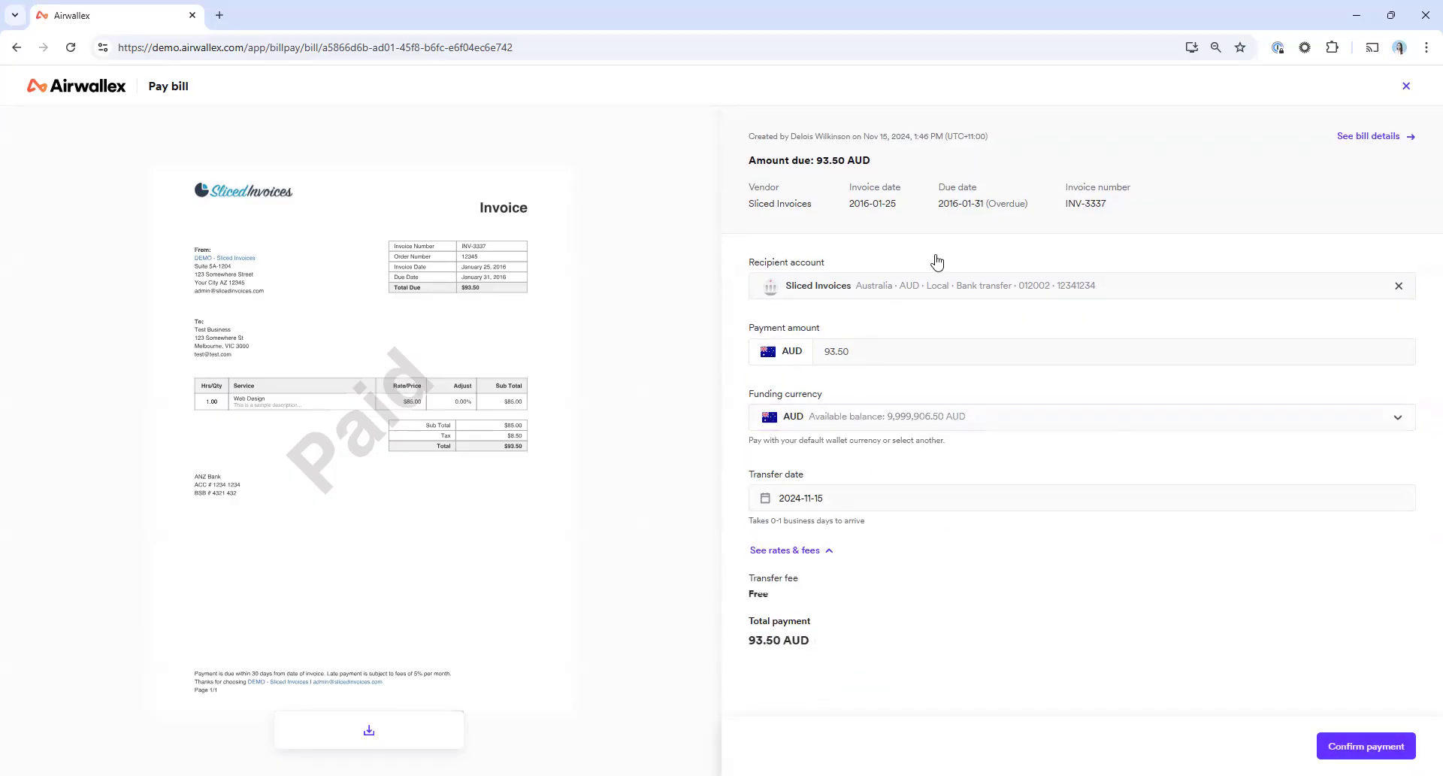
left_click(1366, 745)
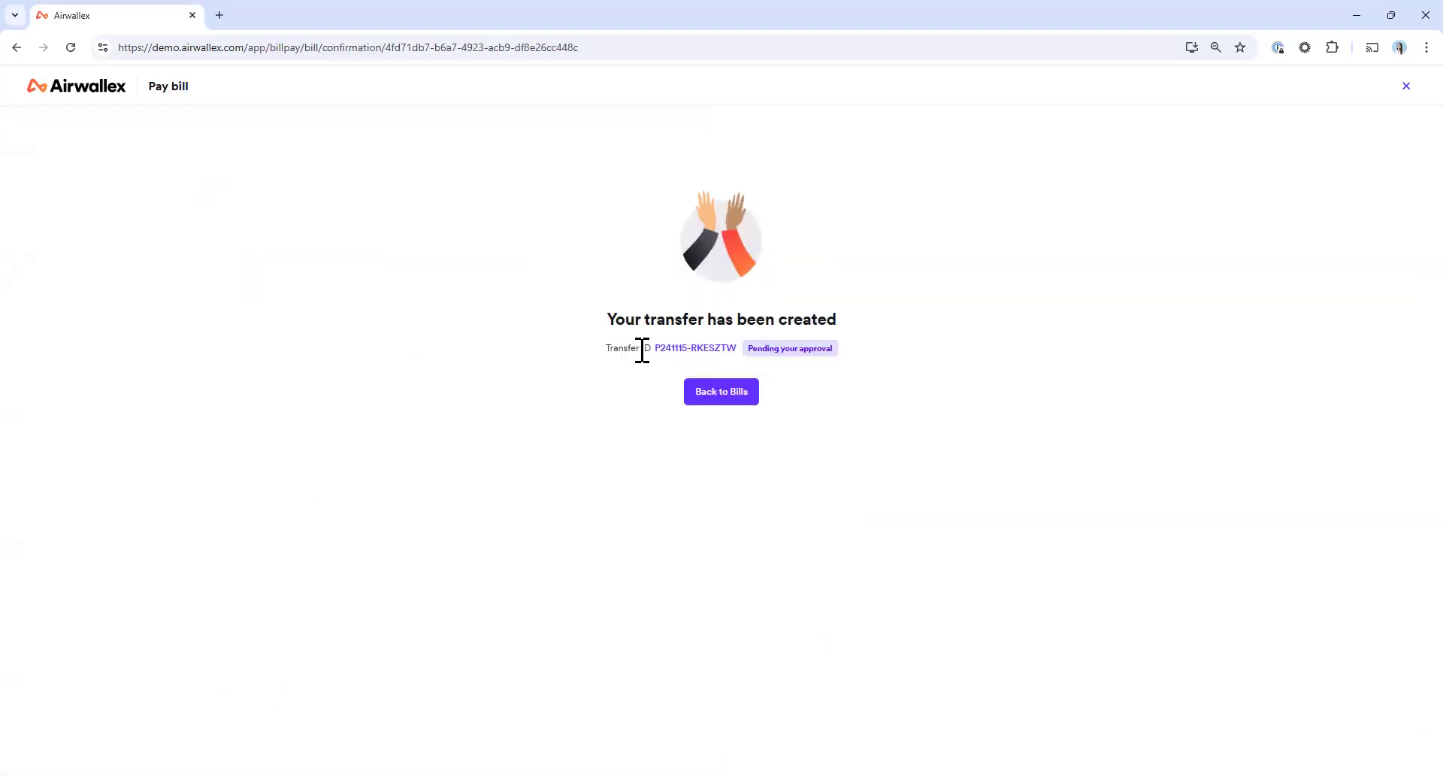
Open the newly created Sliced Invoices transfer and review its payment, payer, recipient and timeline details
left_click(697, 350)
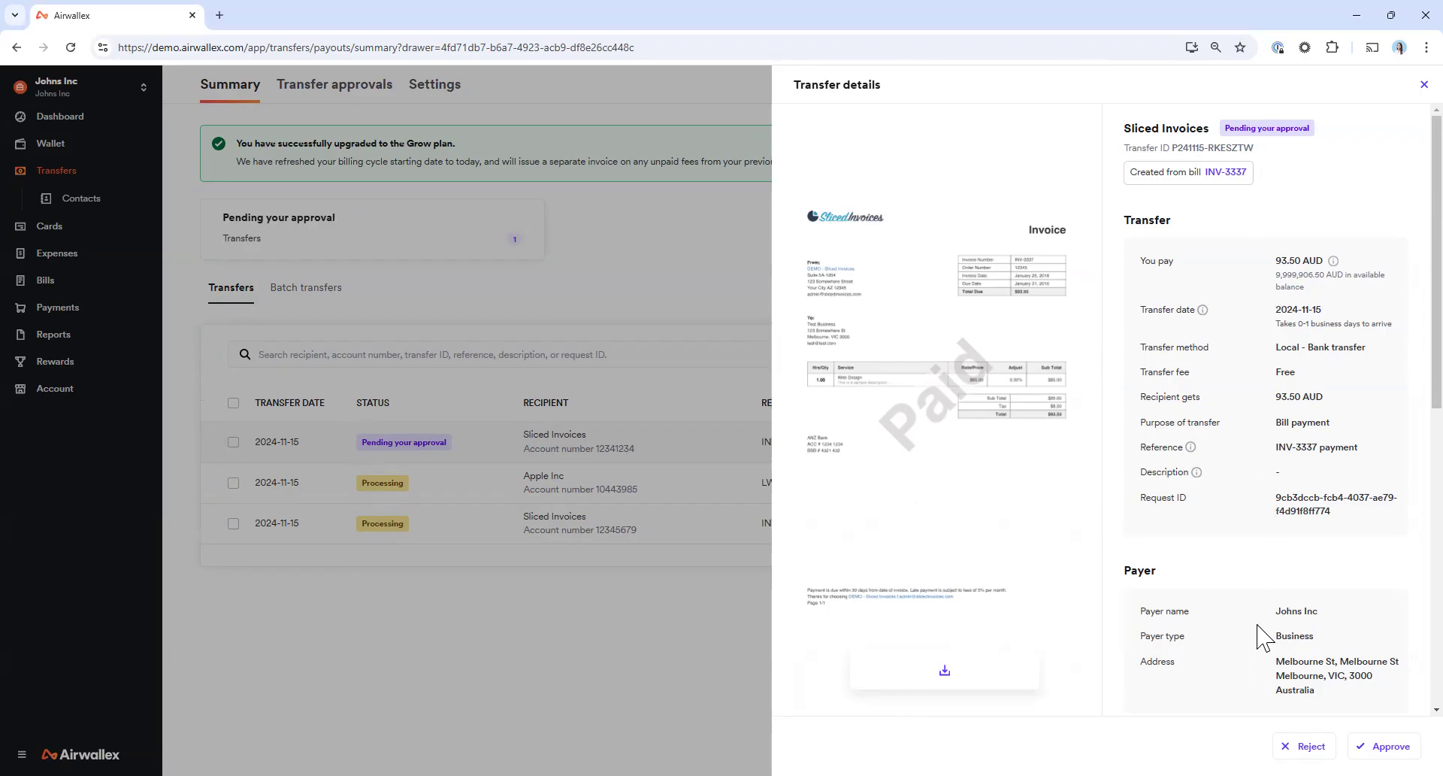
scroll(1257, 636, "down", 4)
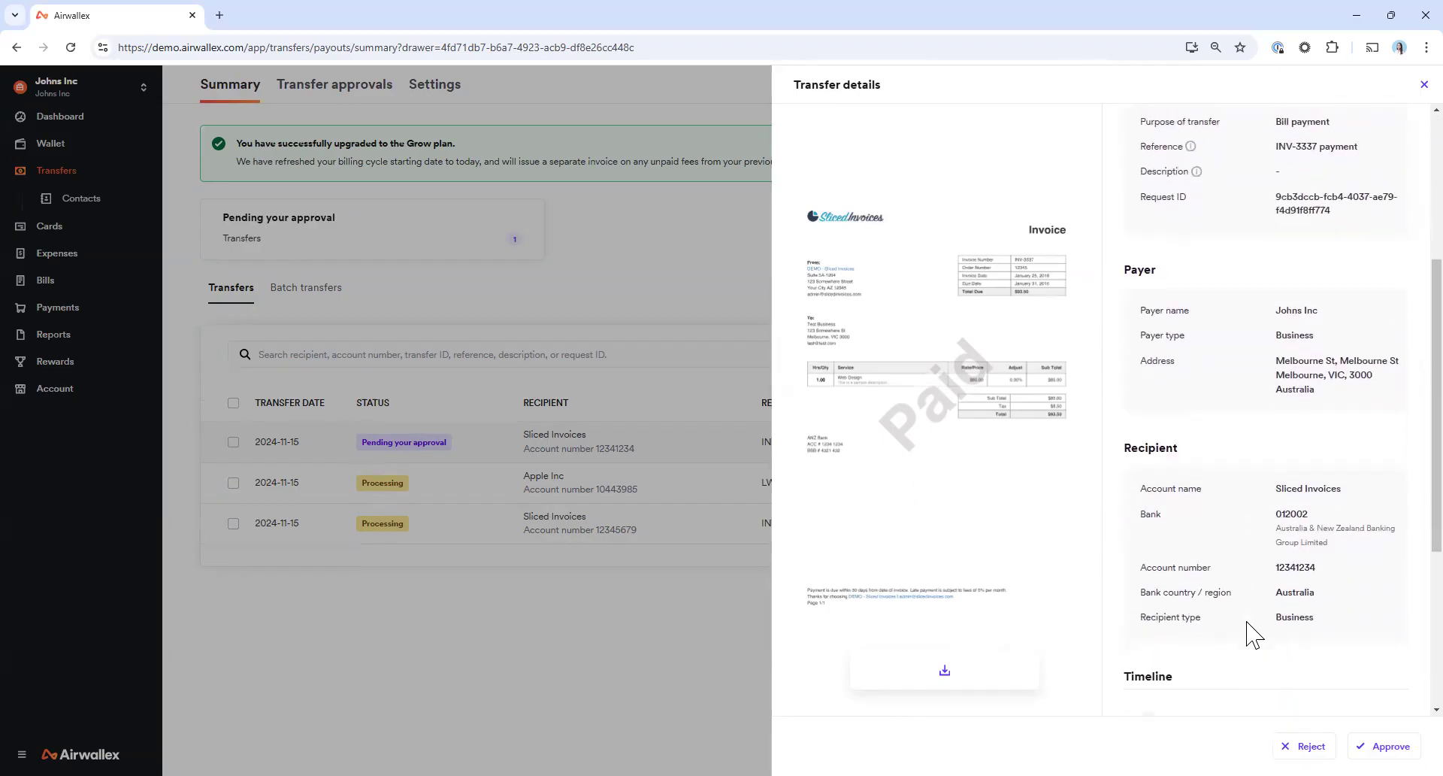
scroll(1225, 526, "down", 3)
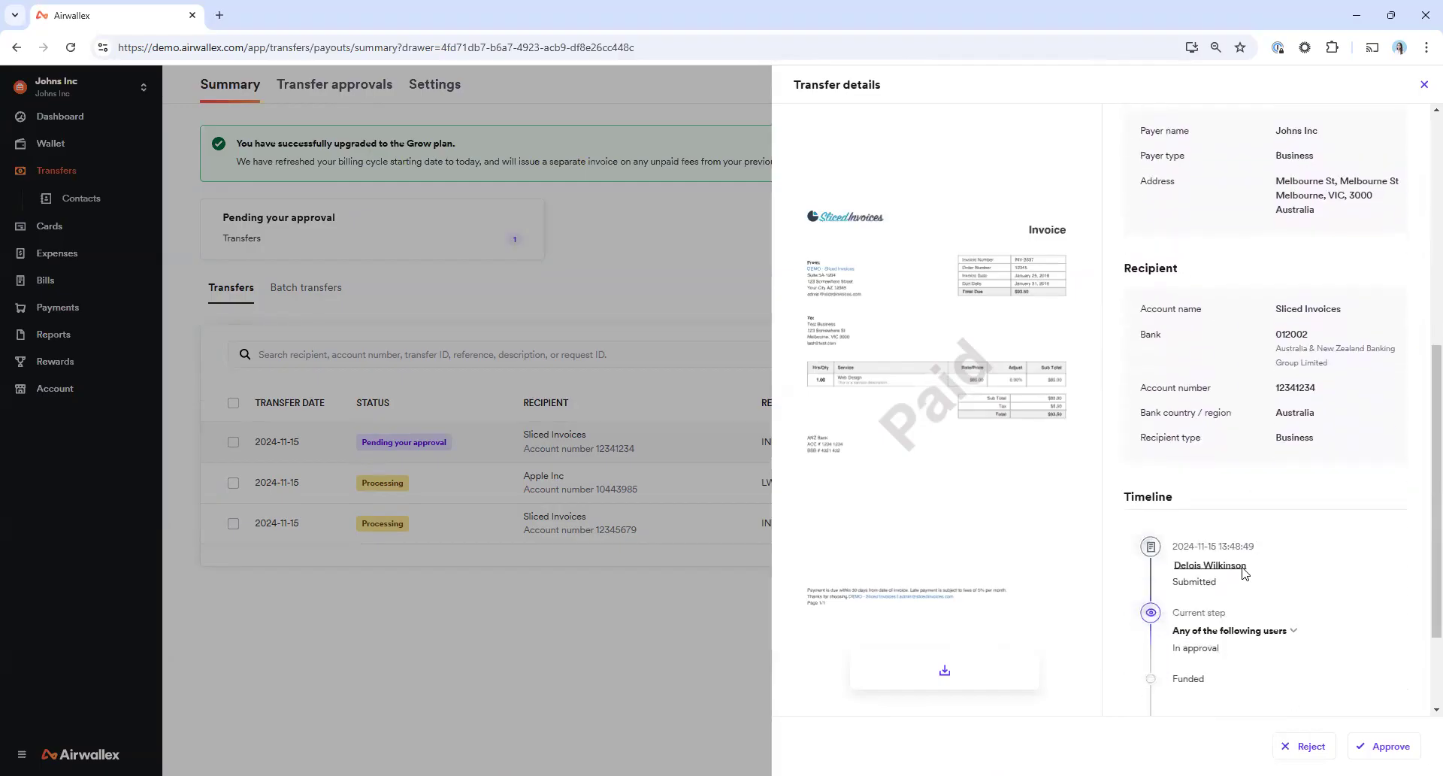
scroll(1210, 601, "up", 3)
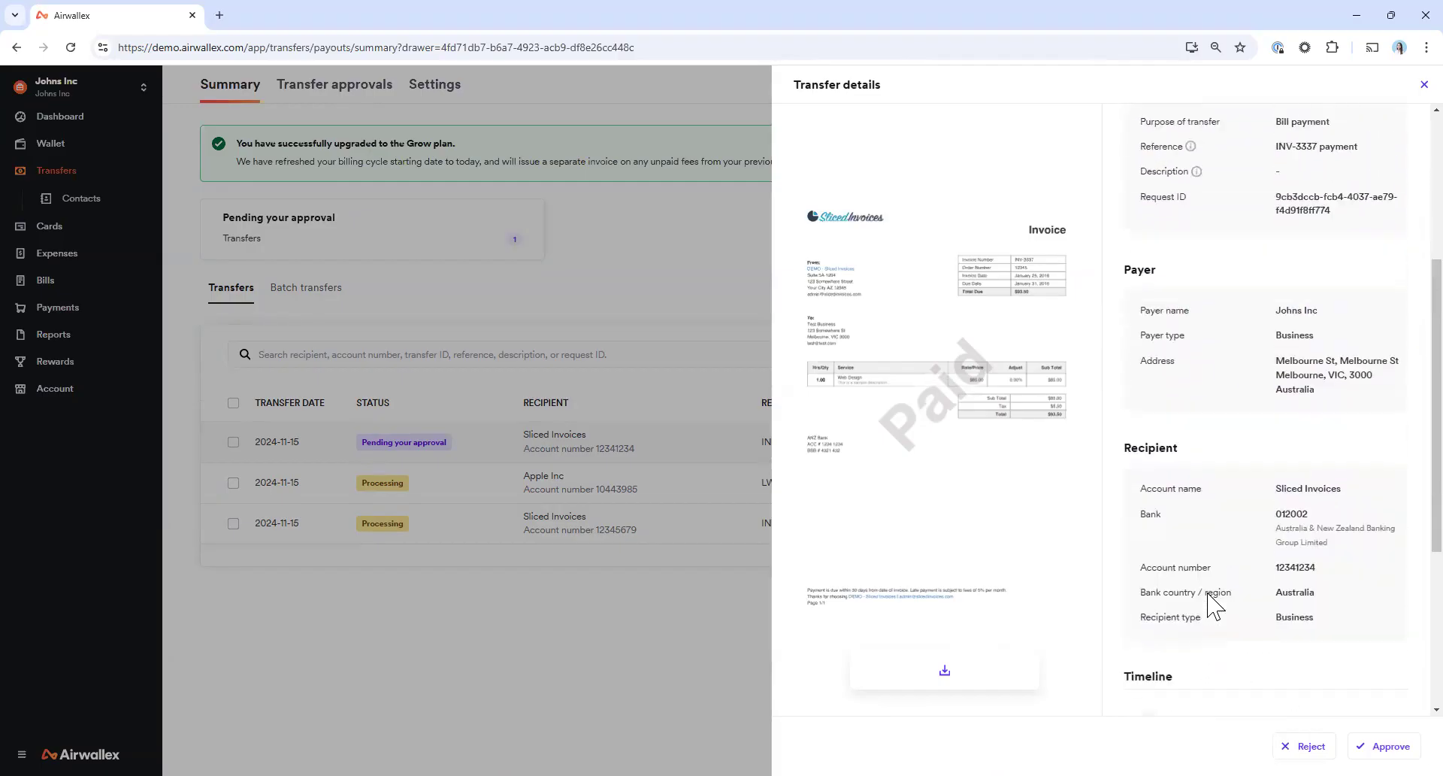
scroll(1210, 601, "up", 4)
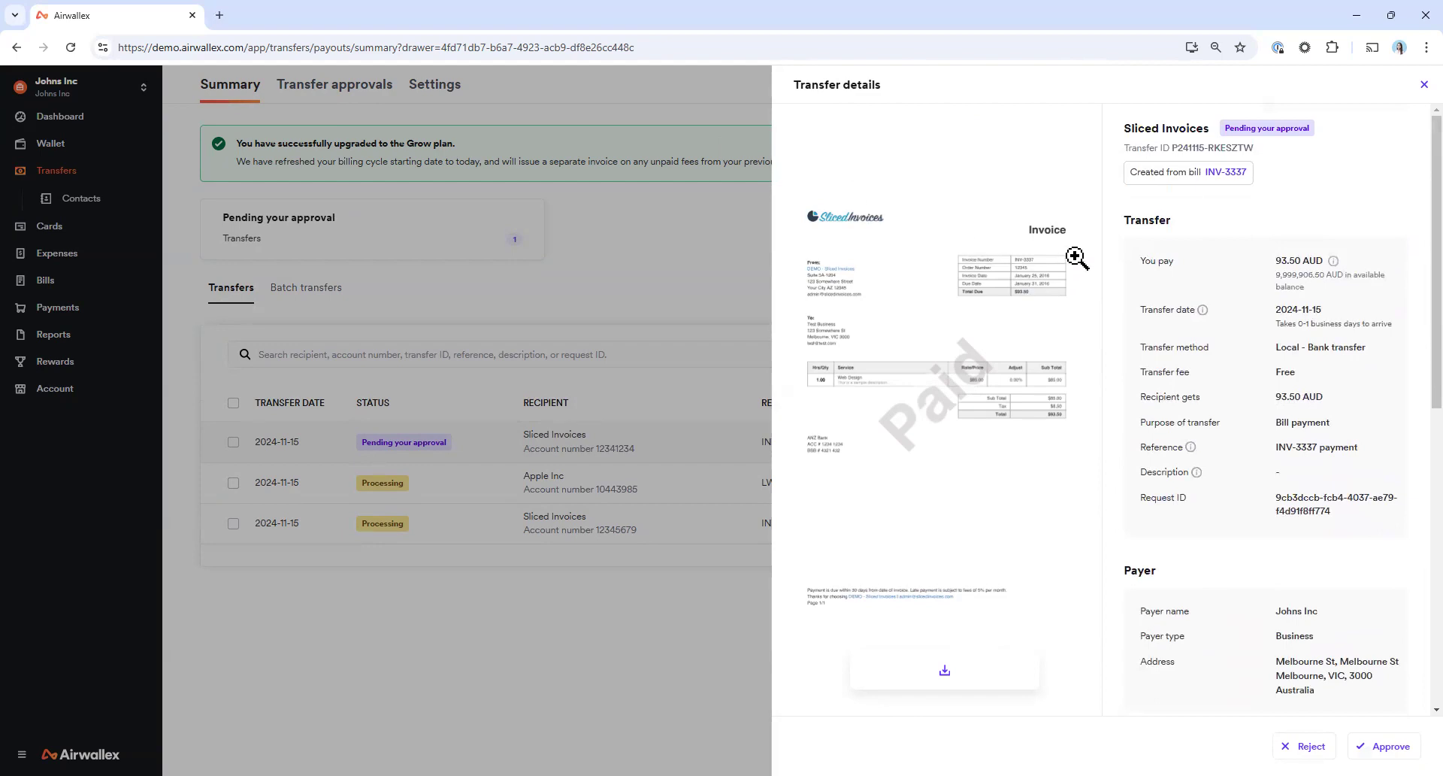
Open the bill linked to the transfer, check its payment status, line items and activity, and close it
left_click(1221, 175)
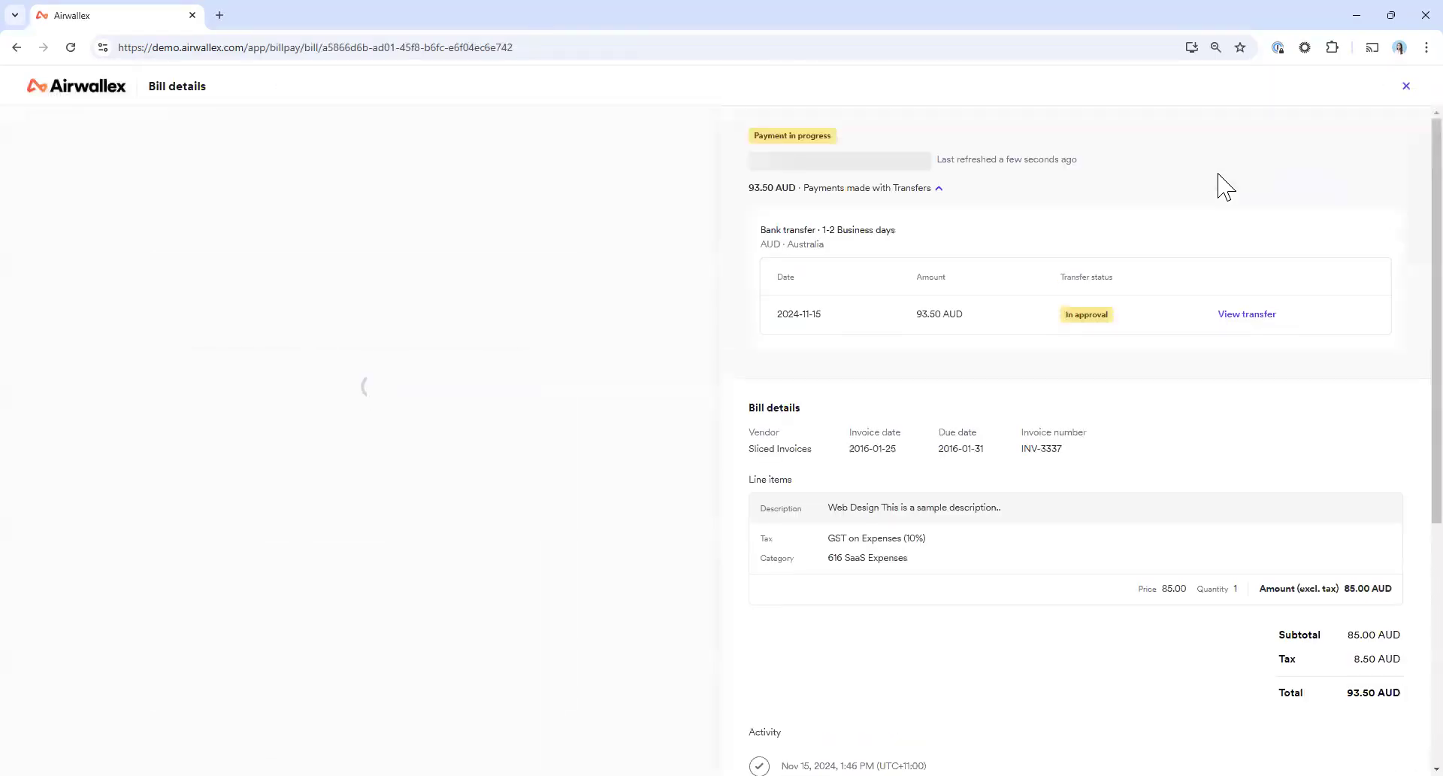
scroll(846, 584, "down", 3)
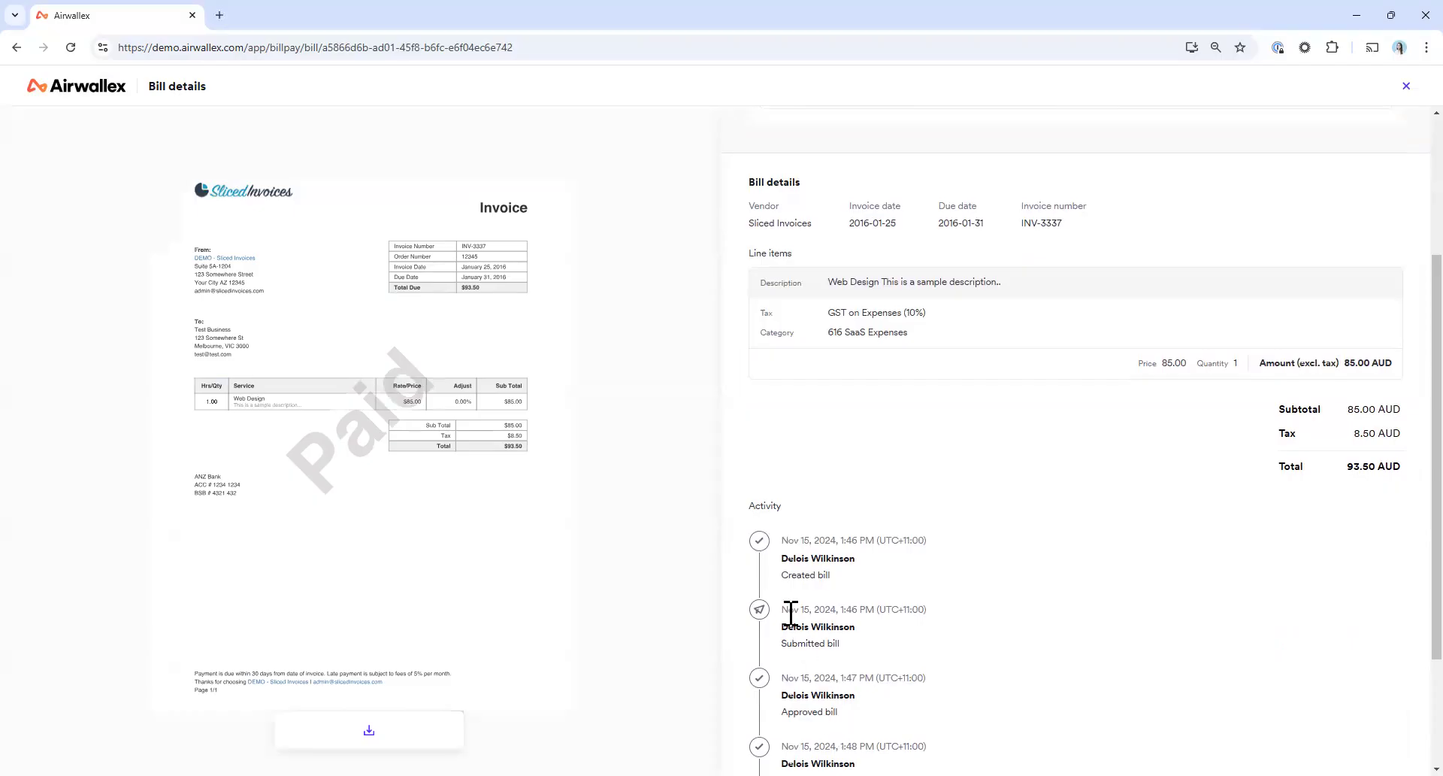
scroll(843, 608, "up", 3)
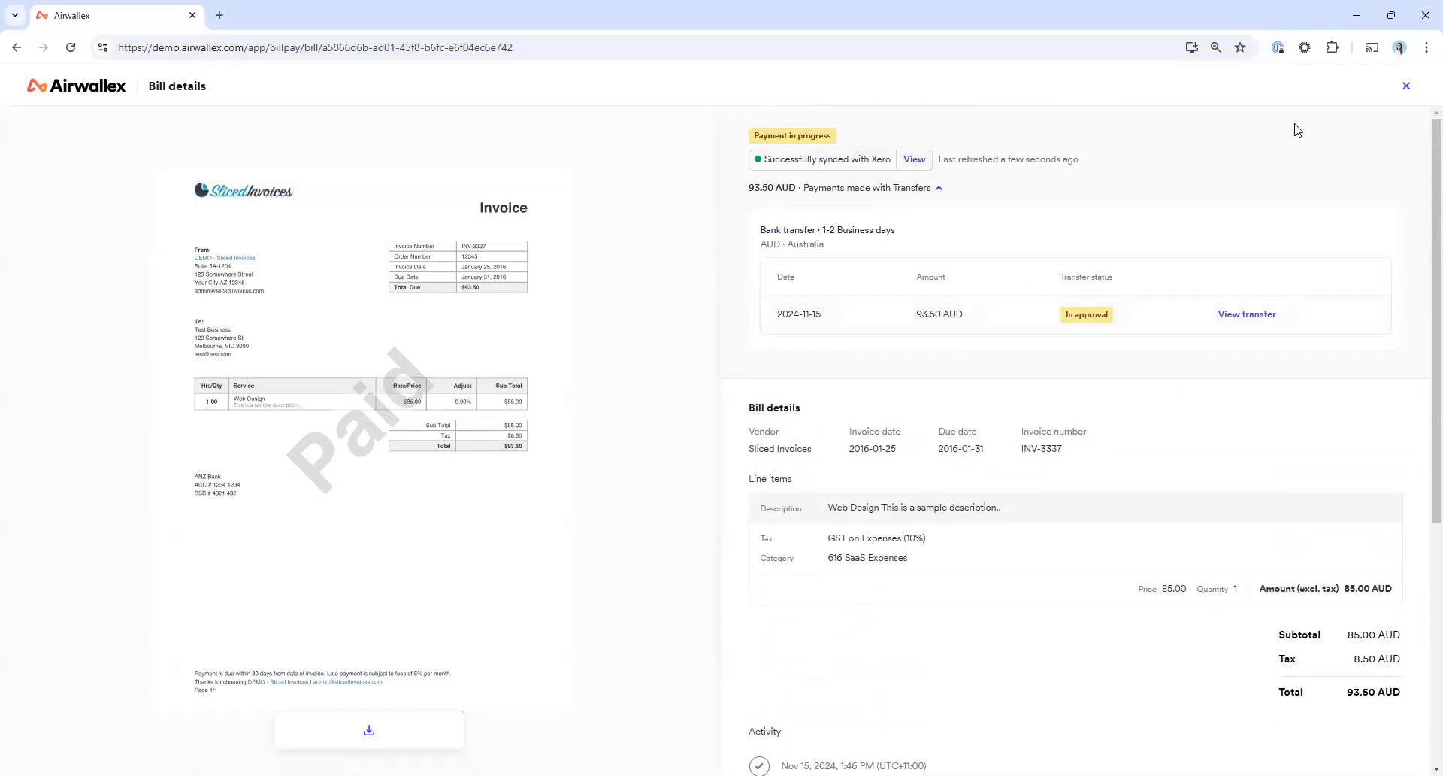
left_click(1406, 86)
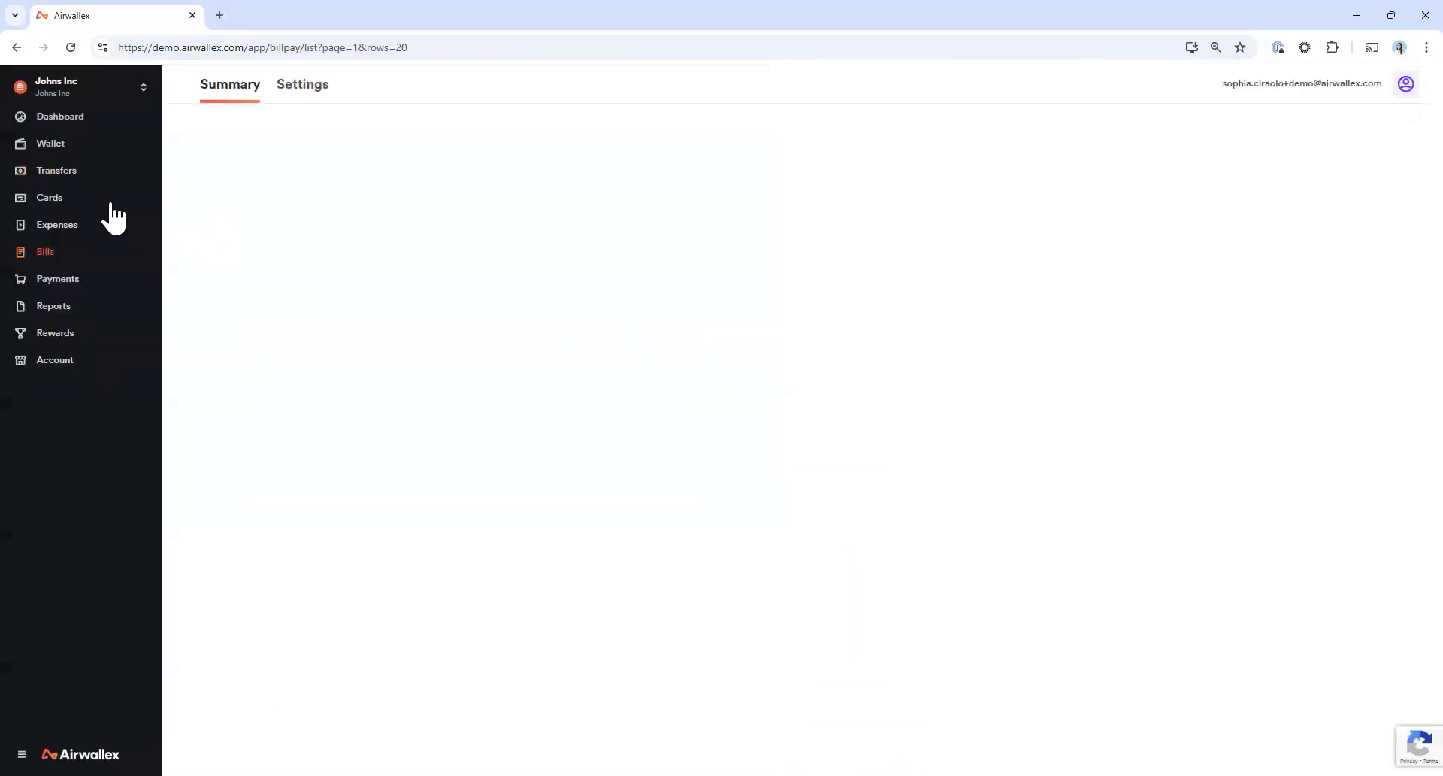
Approve the Sliced Invoices transfer pending approval in the transfers list and close its details
left_click(75, 171)
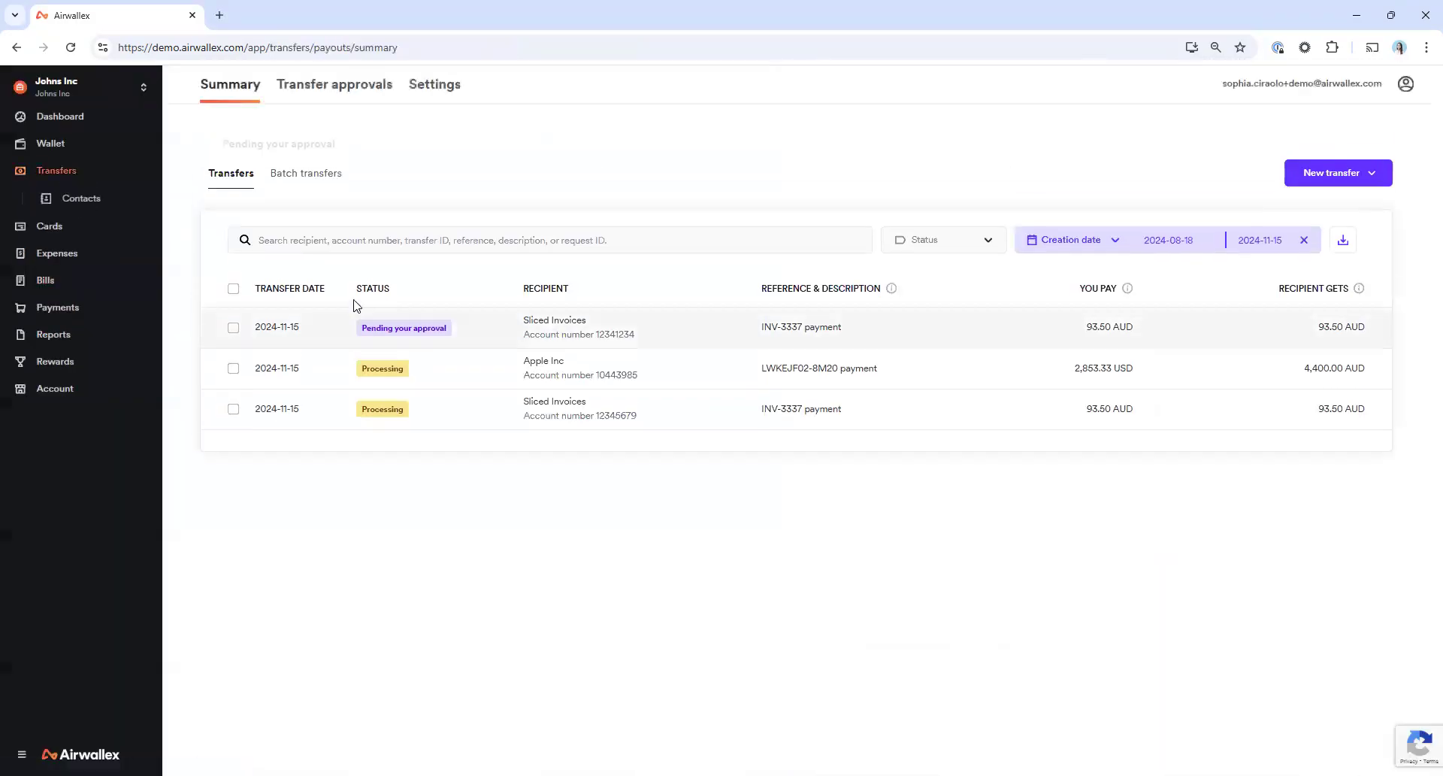
left_click(579, 365)
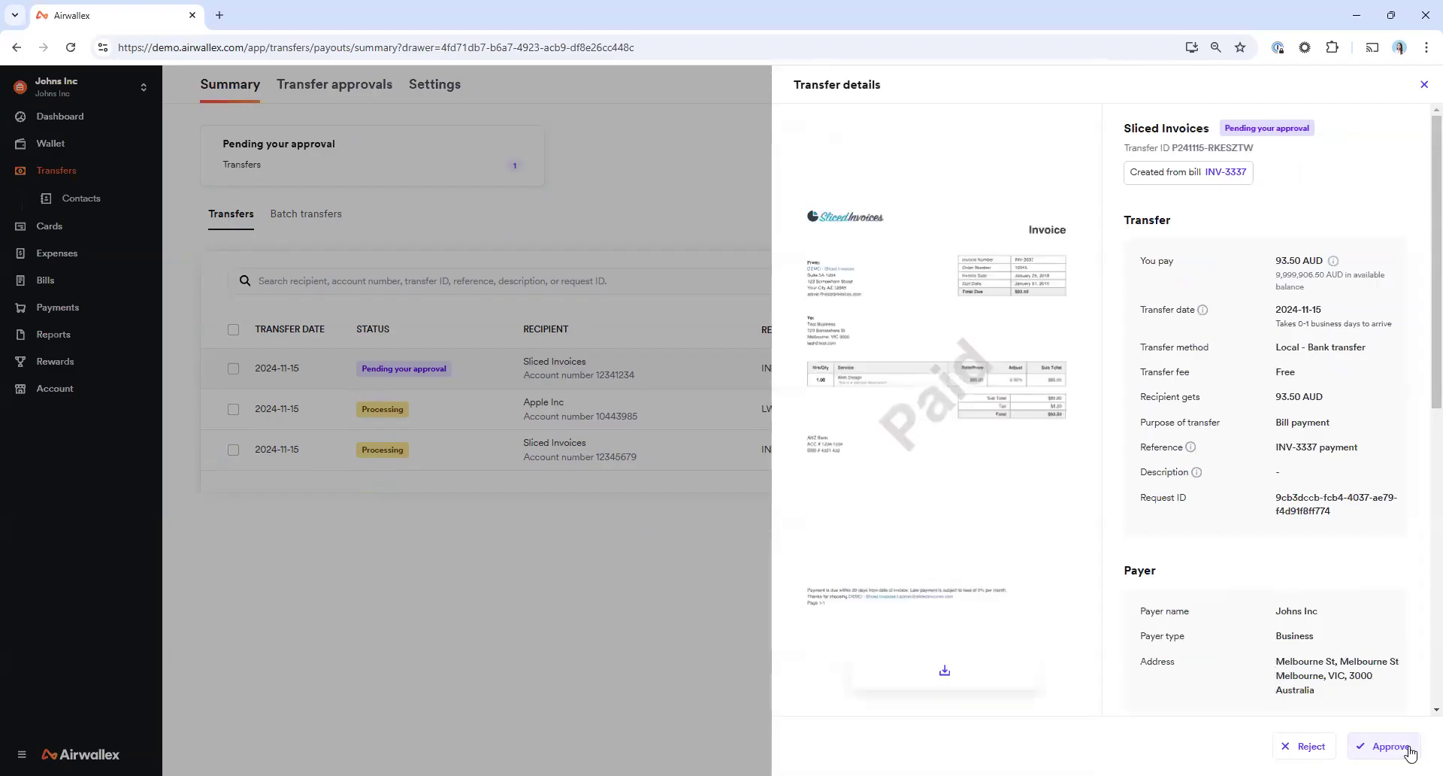
left_click(1383, 746)
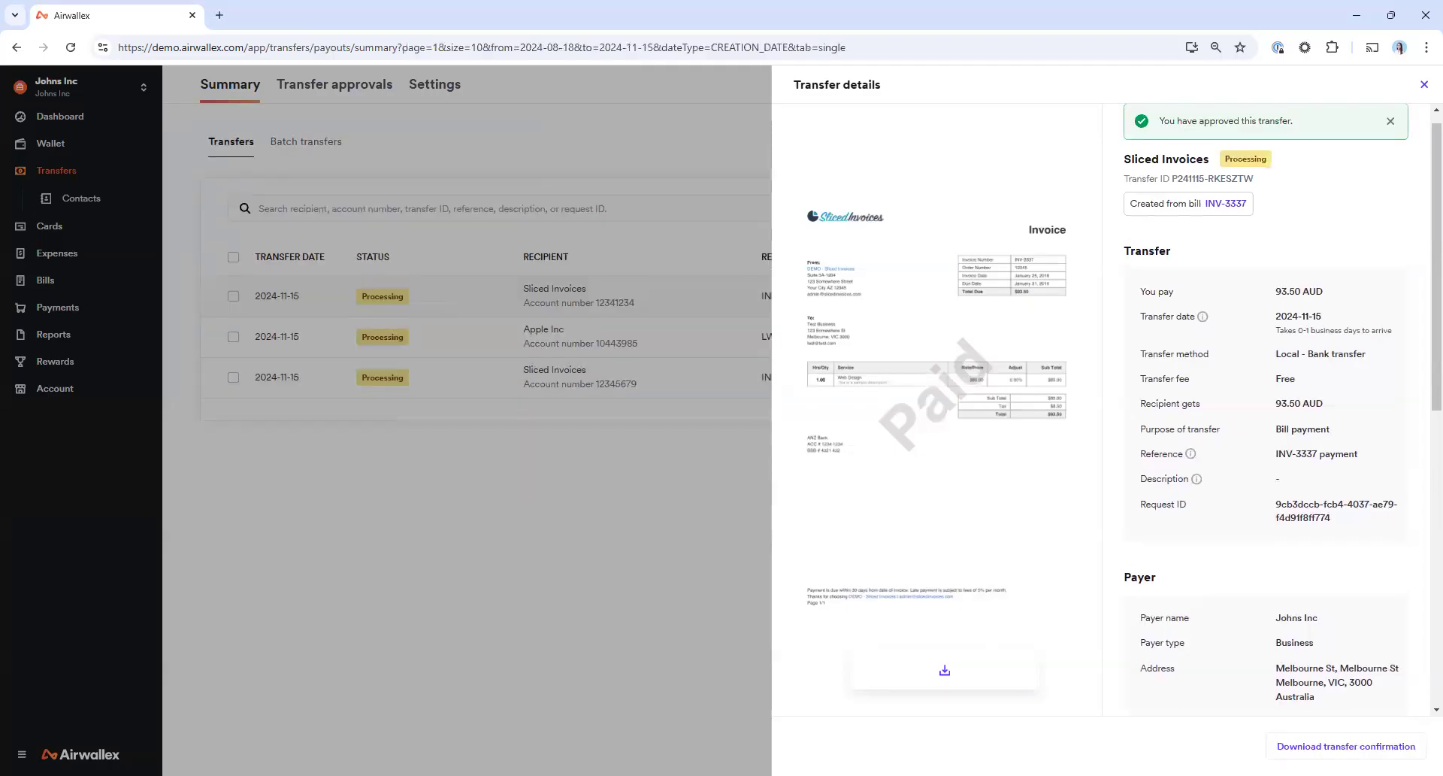
scroll(1135, 360, "up", 1)
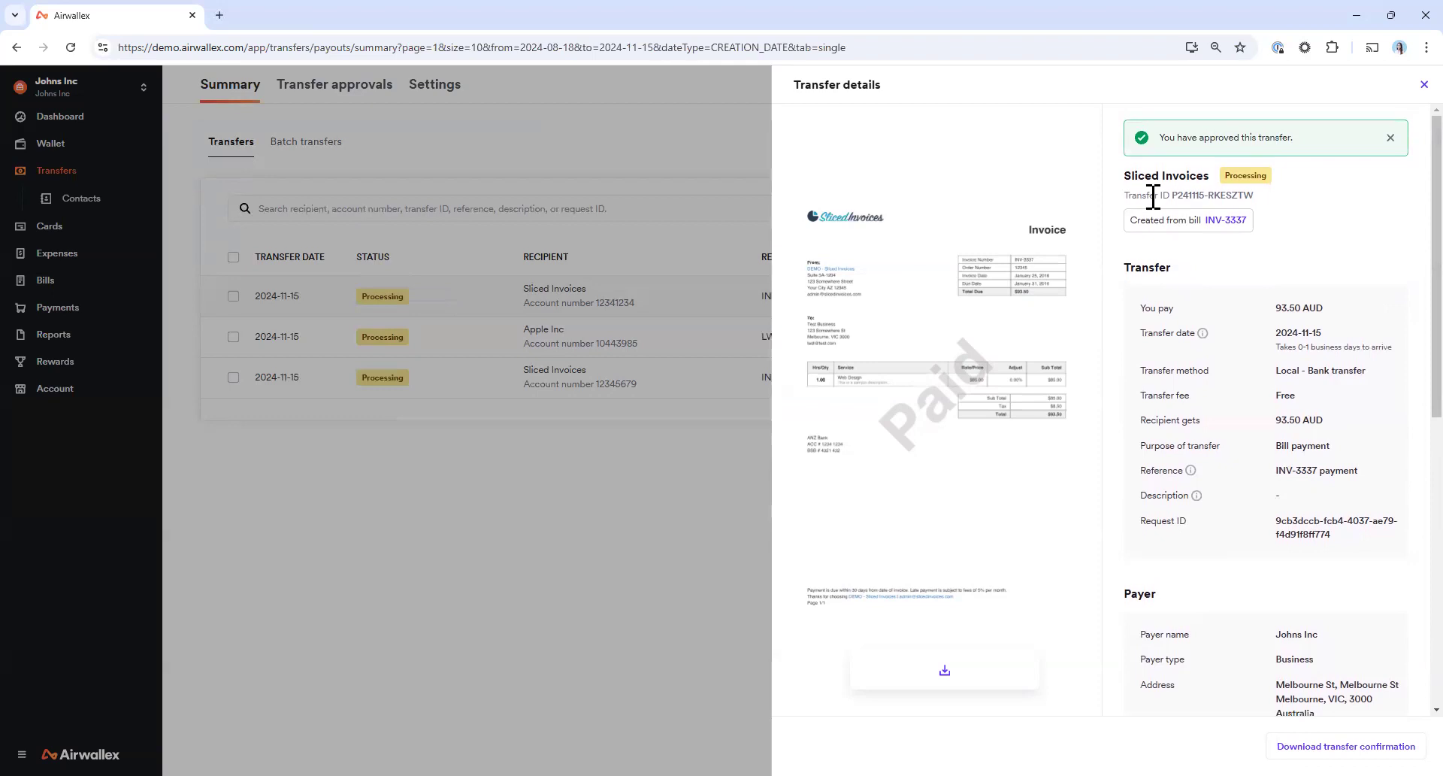
left_click(431, 510)
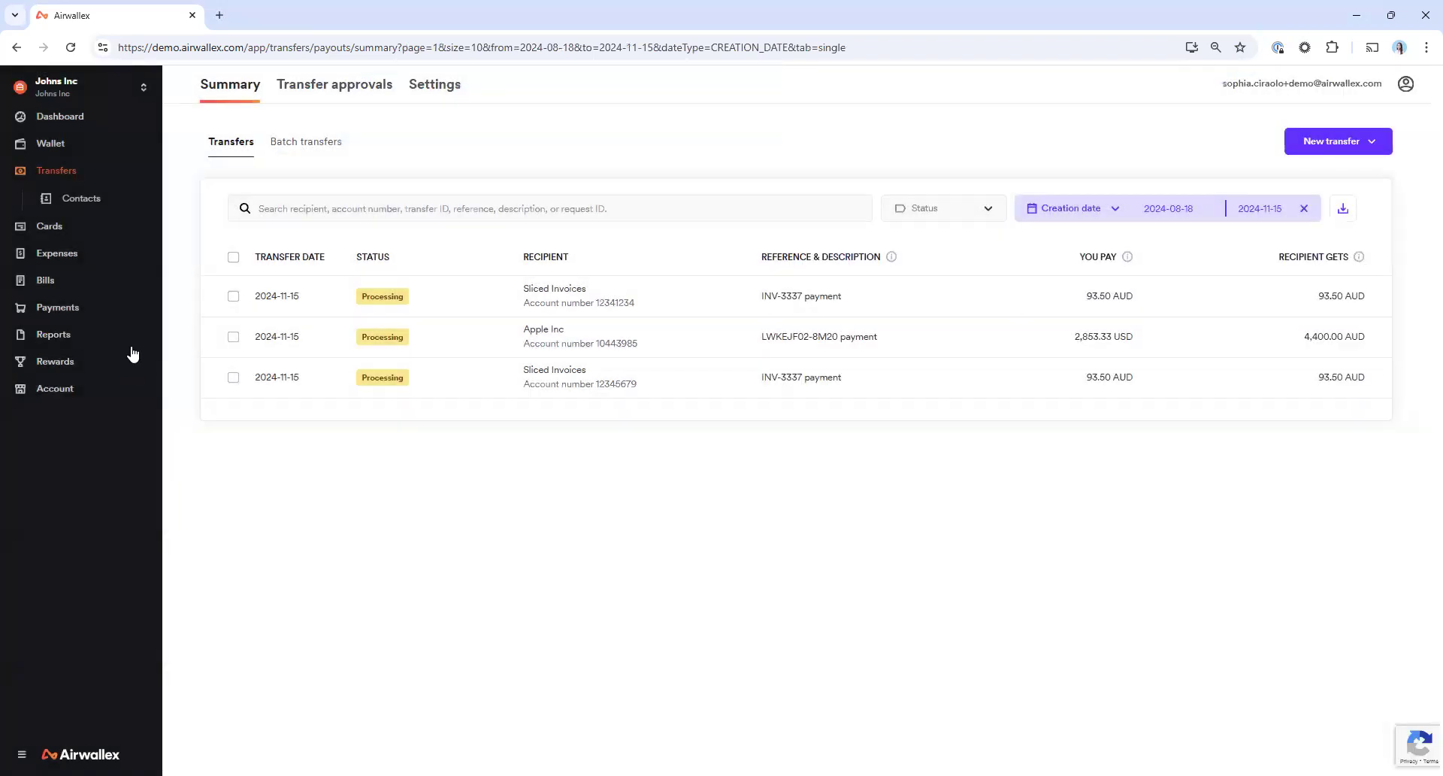
Import only the first listed 4,000.00 AUD Apple Inc bill from Xero into the bills
left_click(60, 281)
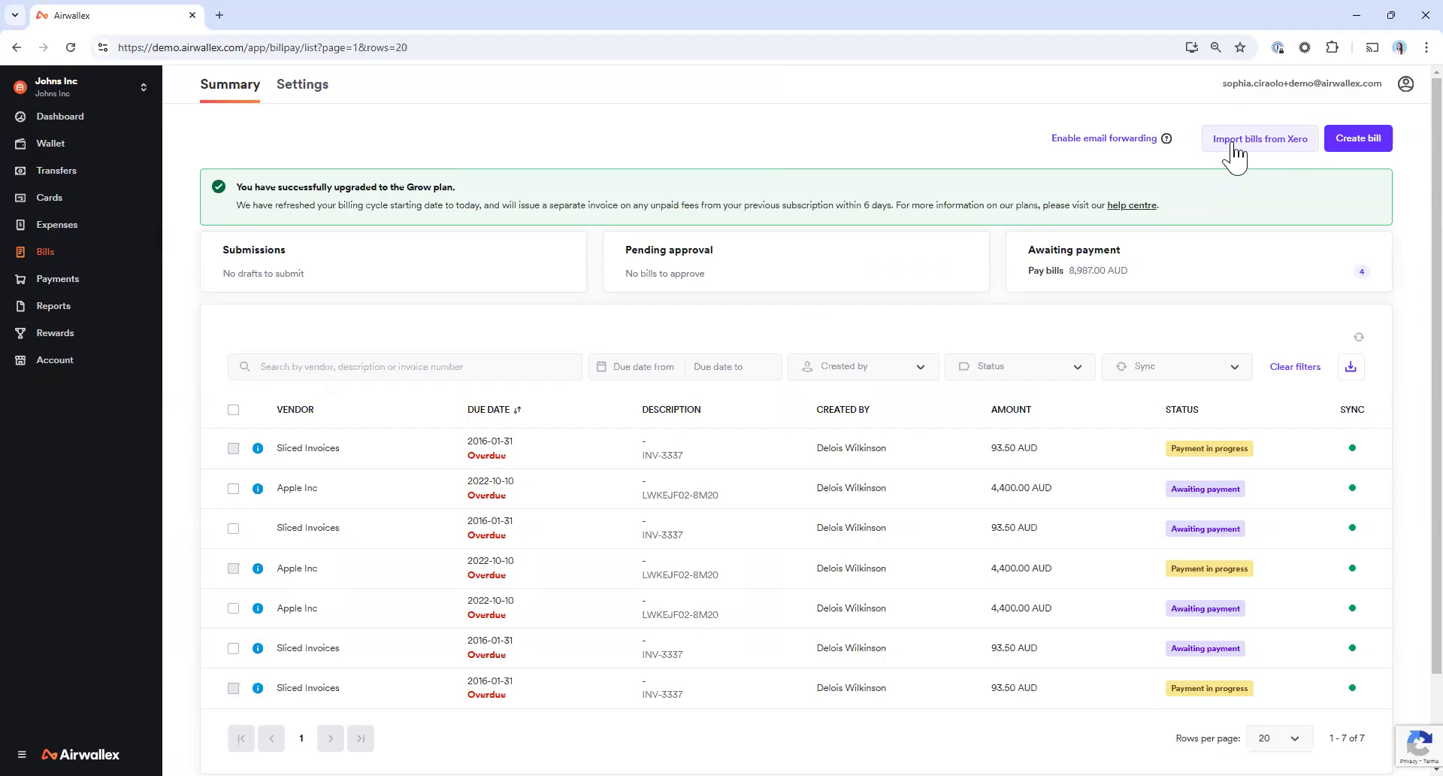
left_click(1235, 153)
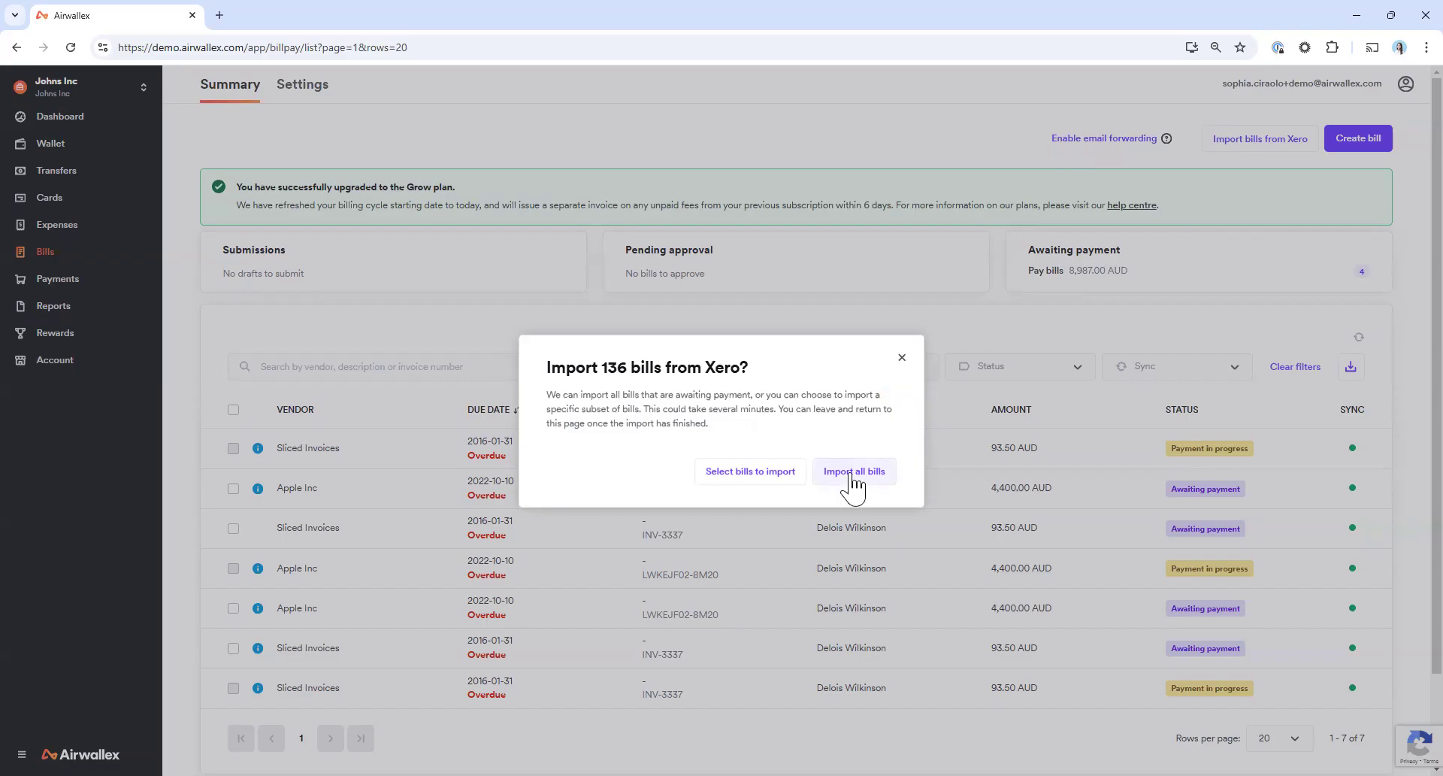
left_click(723, 473)
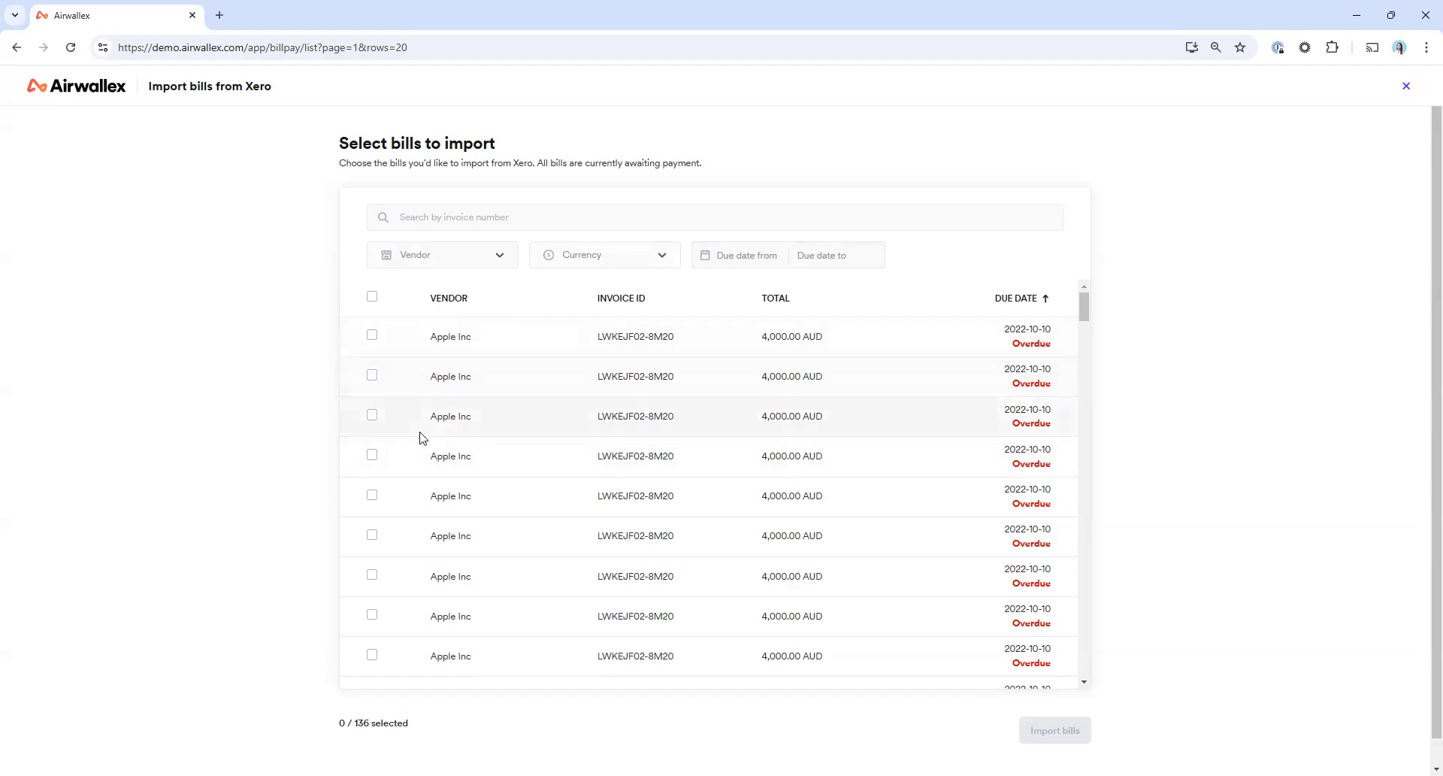
left_click(371, 335)
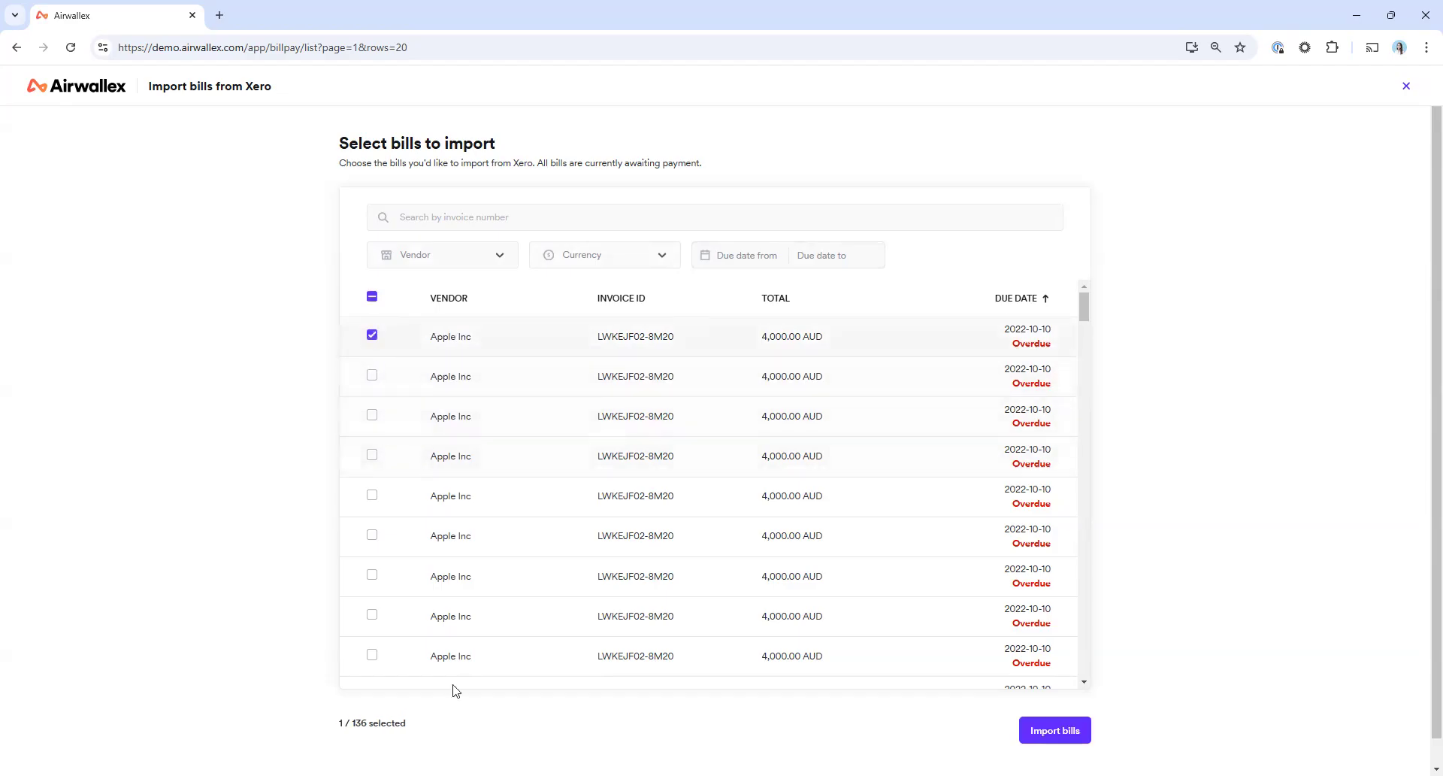
left_click(1060, 739)
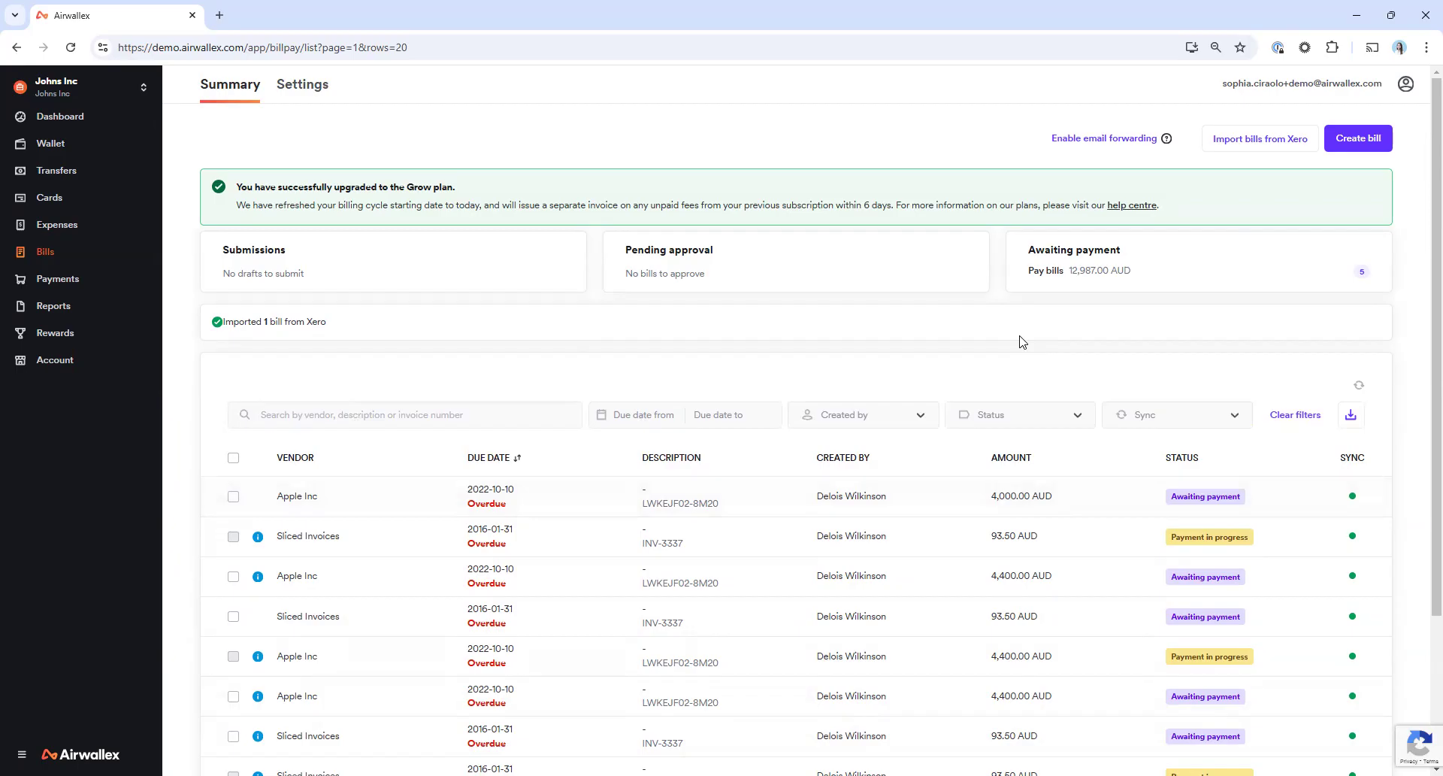
Filter the bills to those awaiting payment, select them all and pay the Apple Inc and Sliced Invoices bills not flagged as duplicates
left_click(1050, 273)
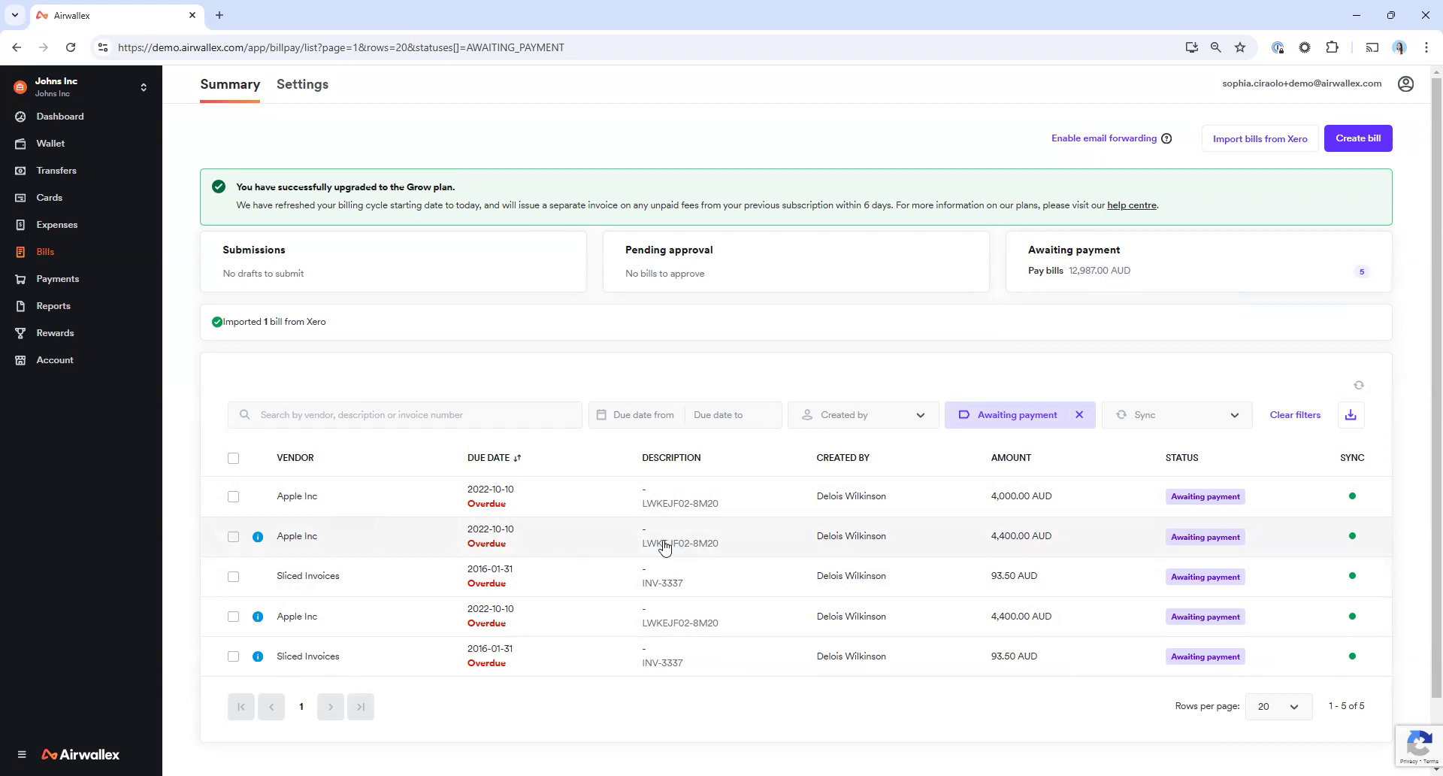
mouse_move(259, 537)
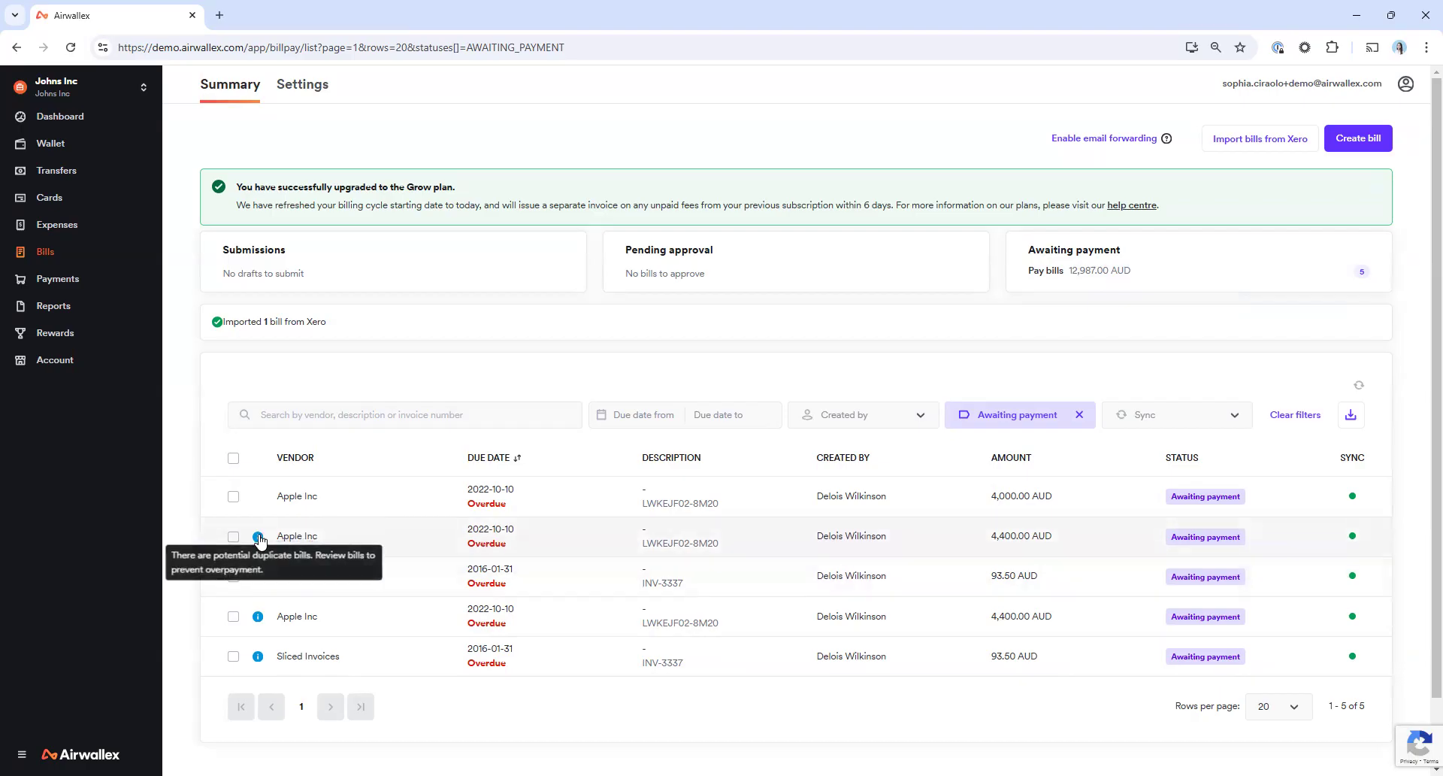
left_click(233, 459)
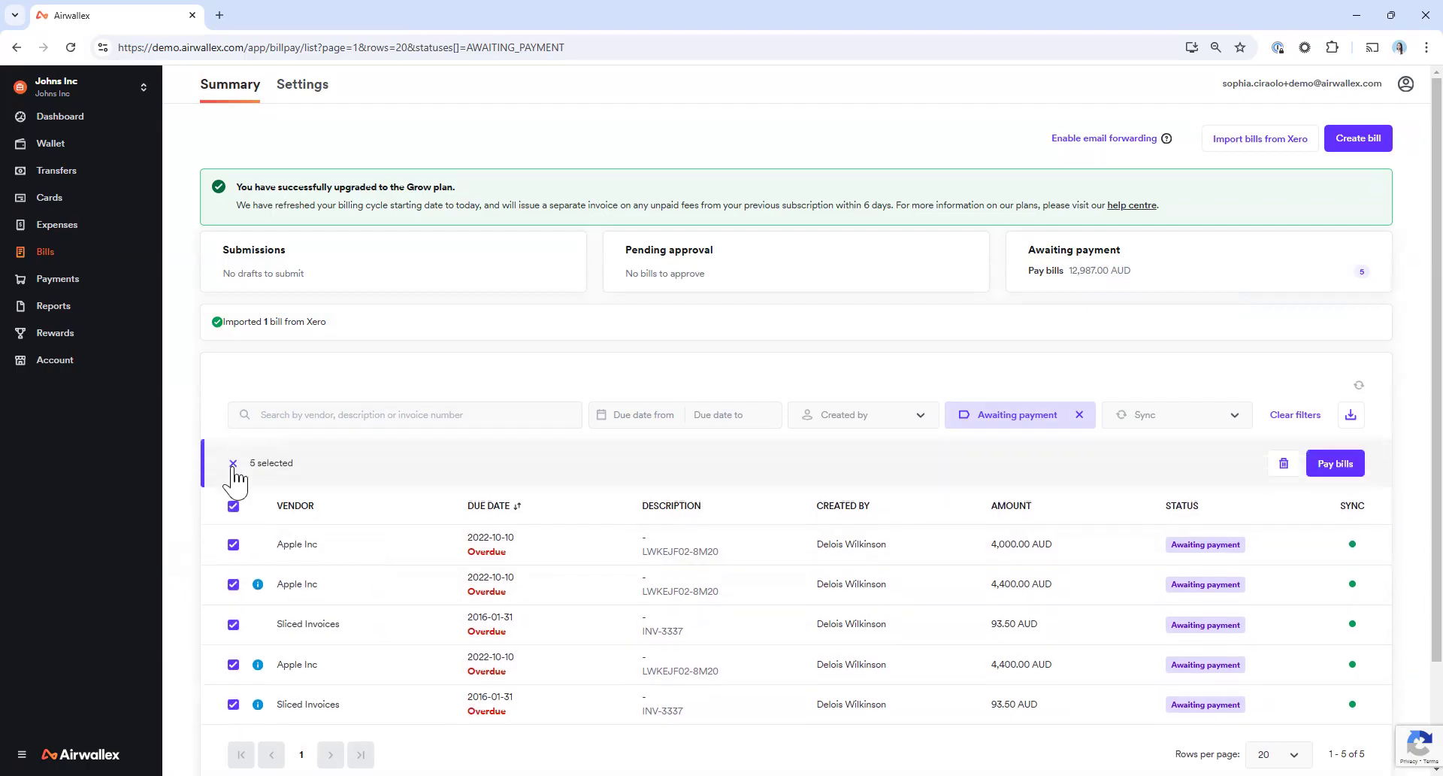
left_click(1334, 463)
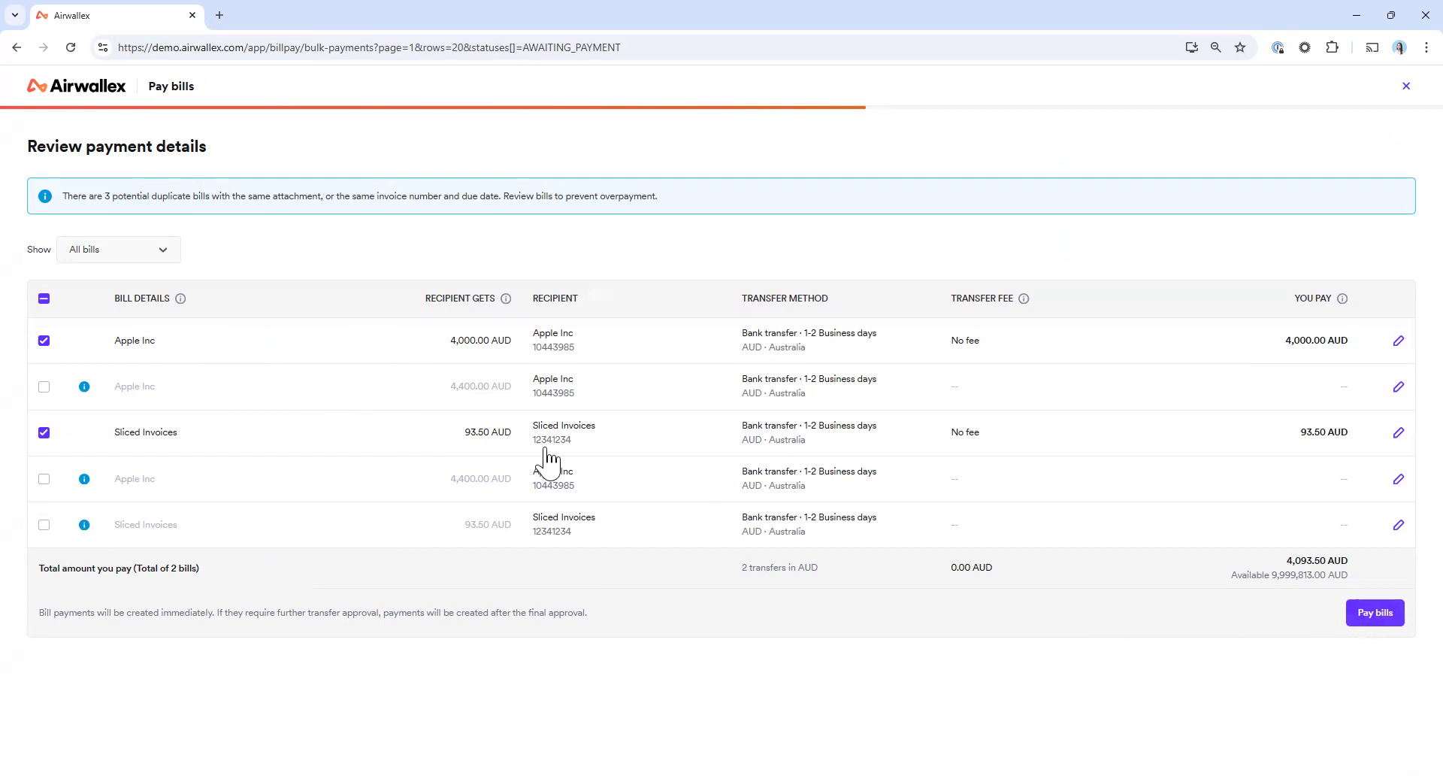
left_click(1396, 617)
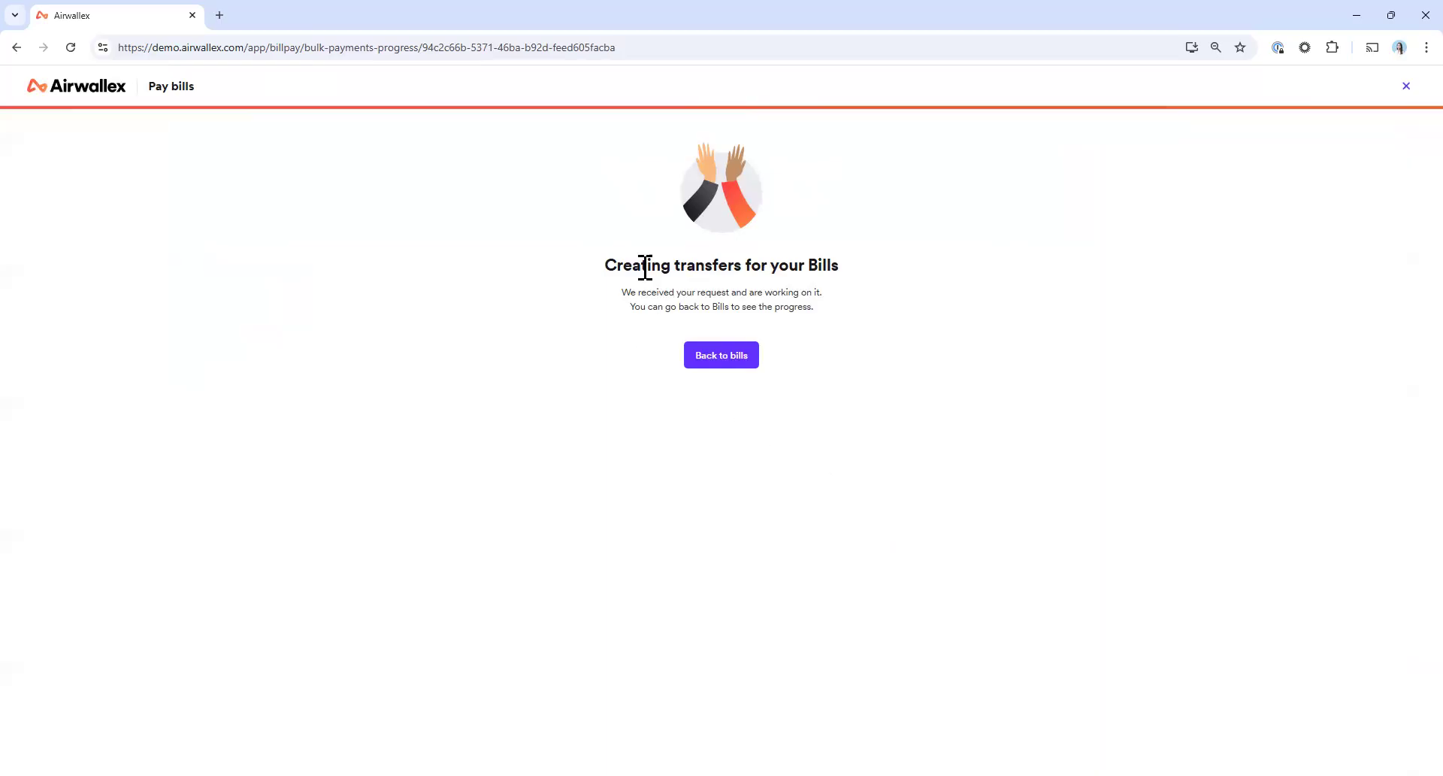
Return to the bills, open the newly paid Apple Inc bill and view its transfer
left_click(739, 368)
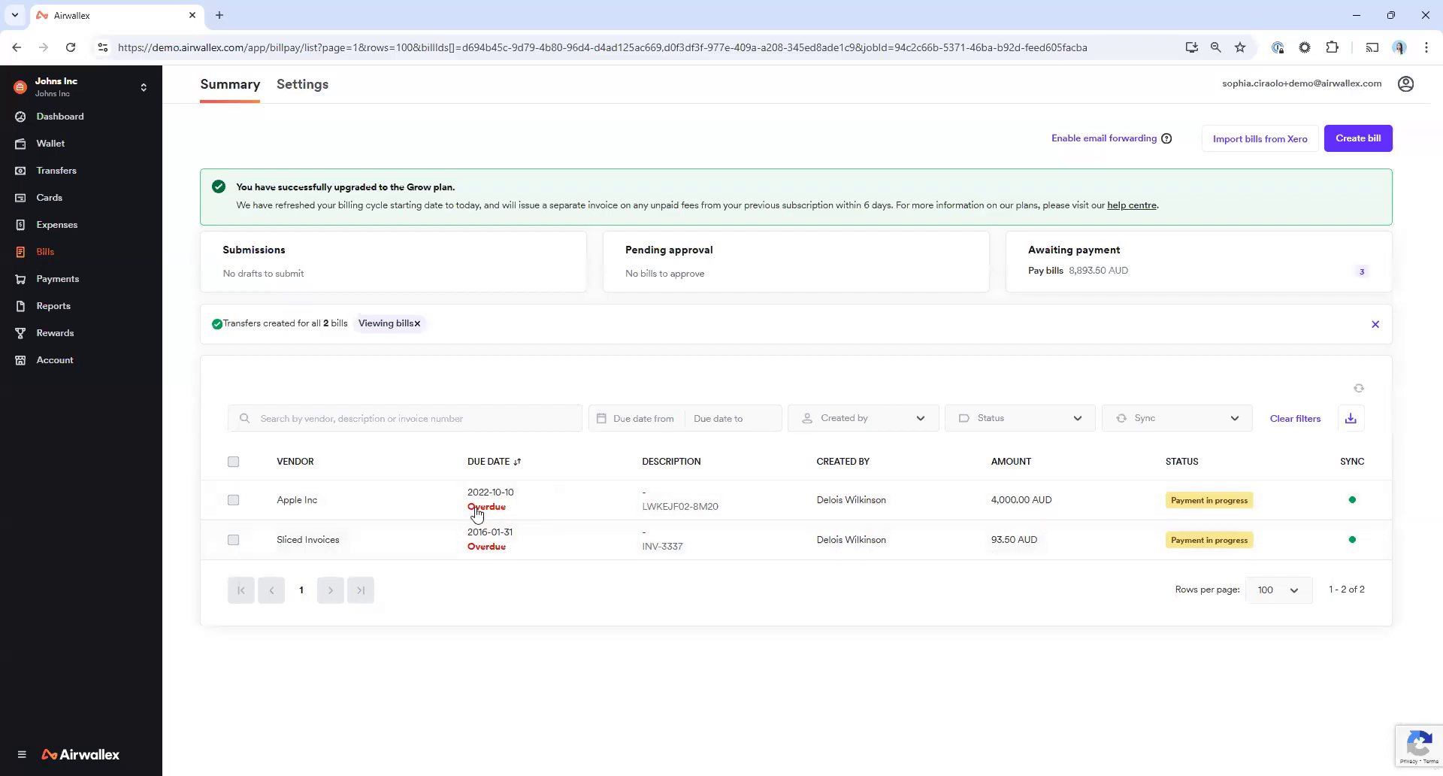
left_click(402, 512)
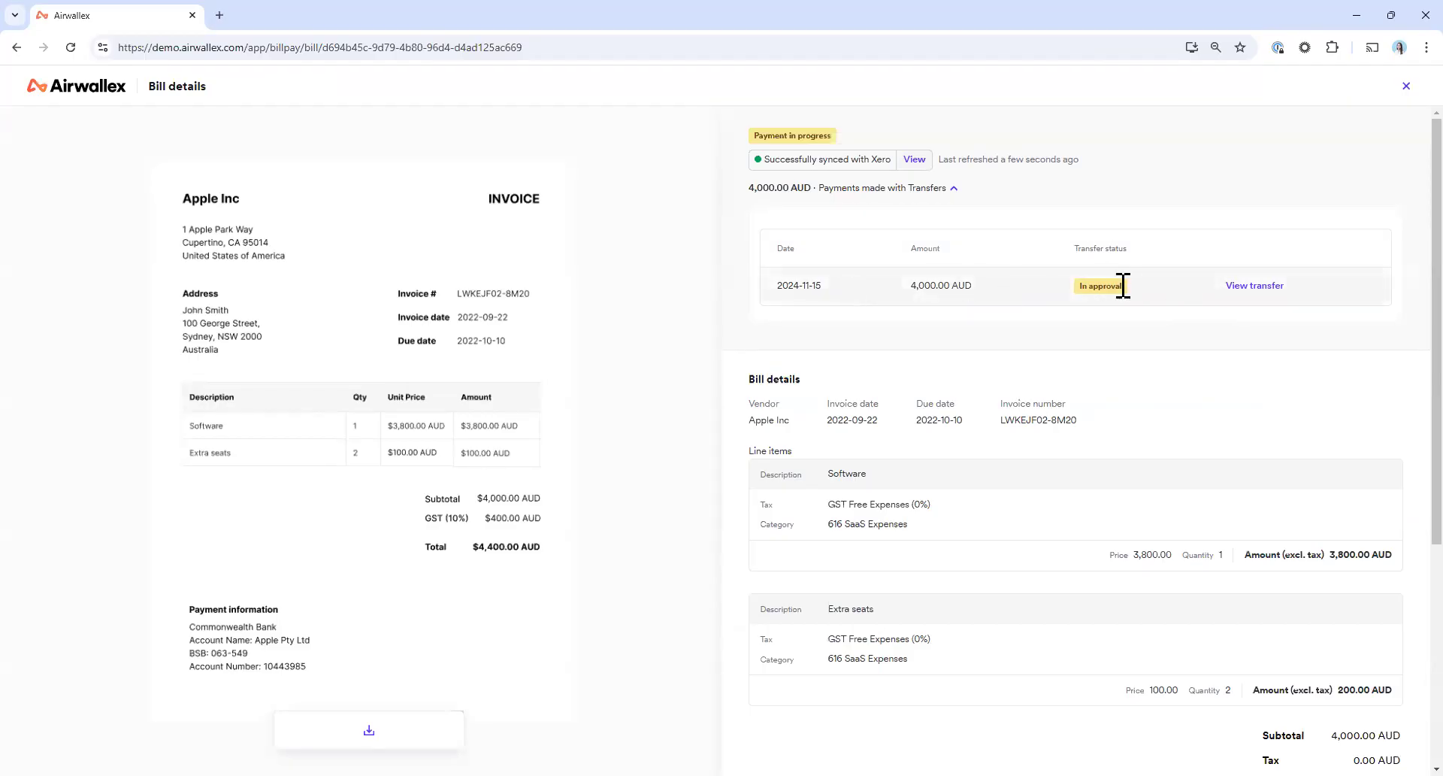
left_click(1248, 293)
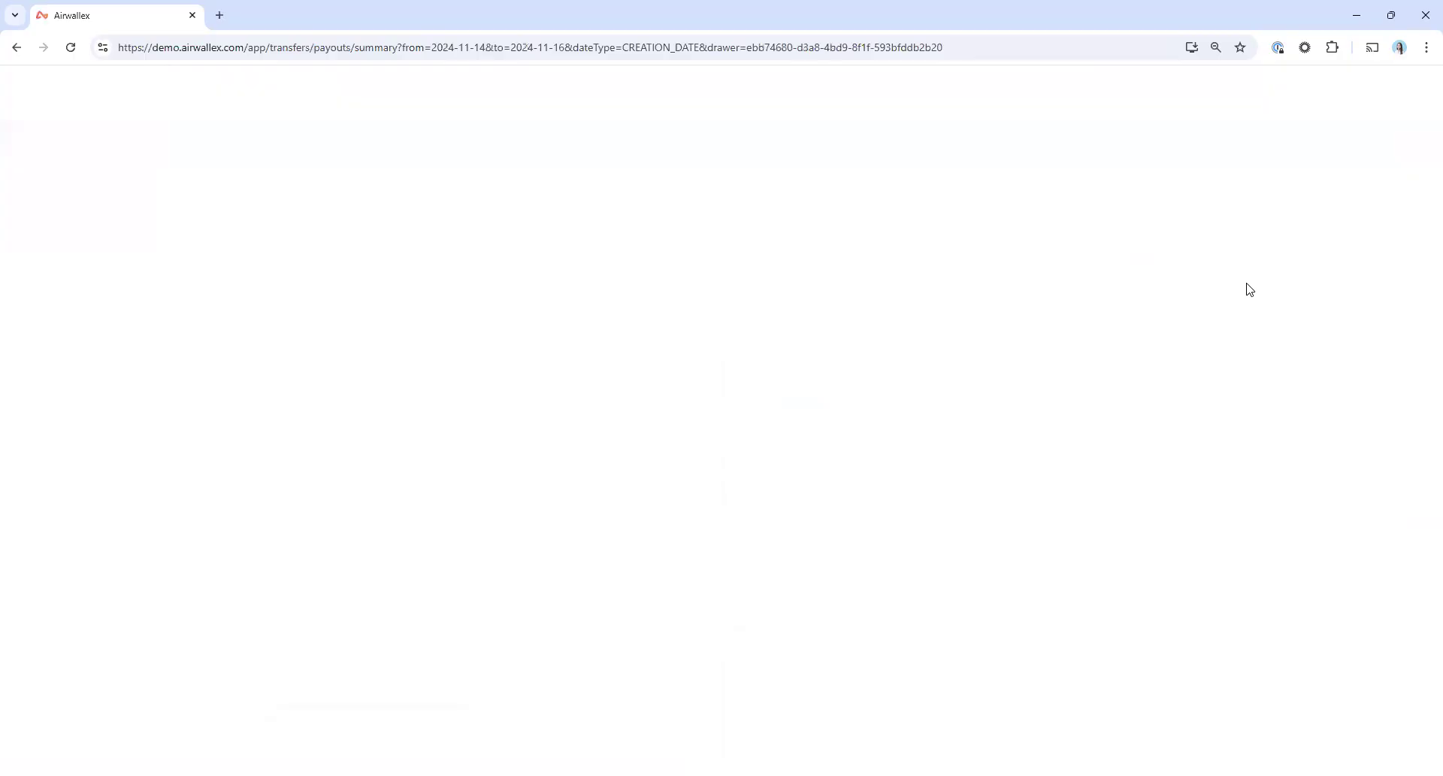